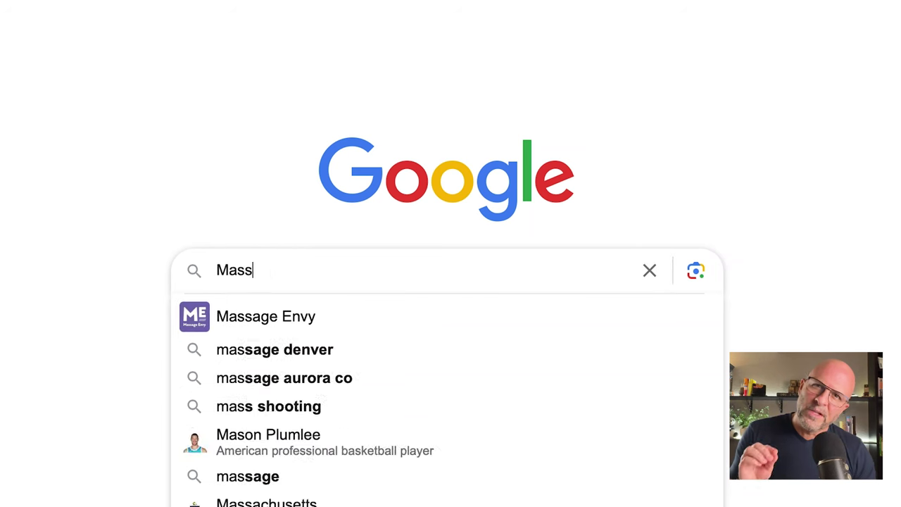
Step: Add 'gu' after 'Massage ' in the Google search box to see autocomplete suggestions
text(gu)
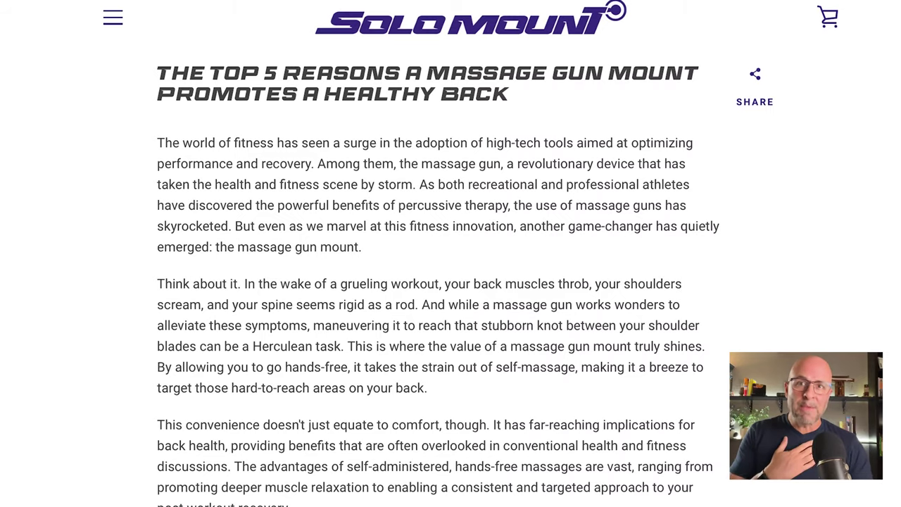
Step: Read the Solo Mount massage gun mount article down to 'Understanding the Mechanics of Back Health'
scroll(445, 264, down, 3)
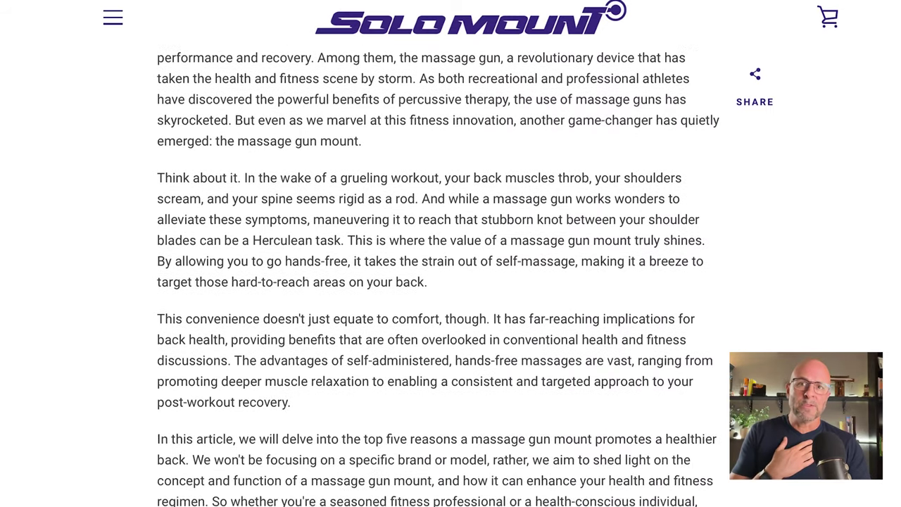
scroll(444, 263, down, 7)
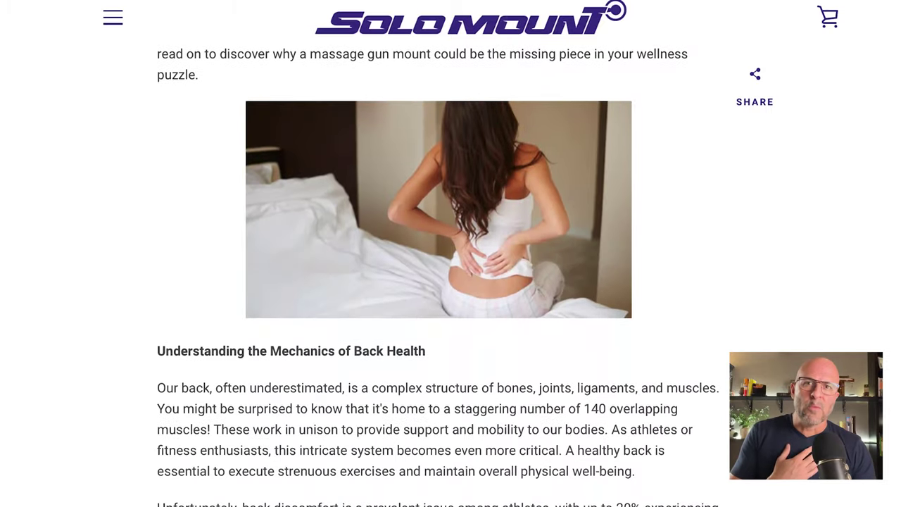
scroll(444, 264, down, 1)
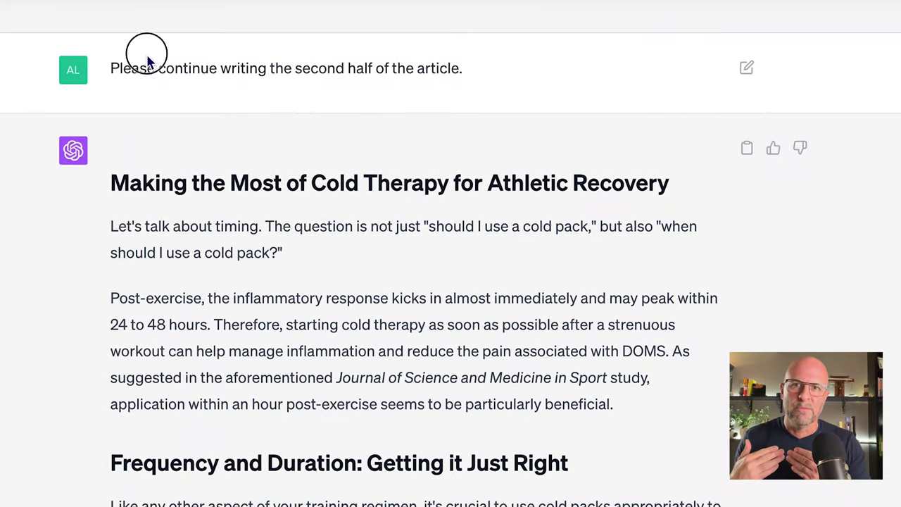
Step: Highlight the 'Please continue writing the second half of the article.' prompt and read the cold-therapy reply
drag(111, 68, 436, 64)
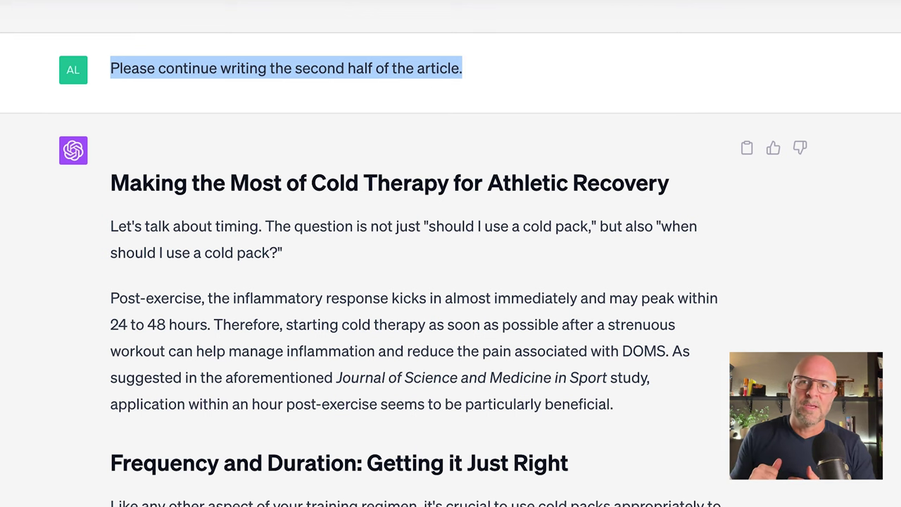
scroll(450, 254, down, 3)
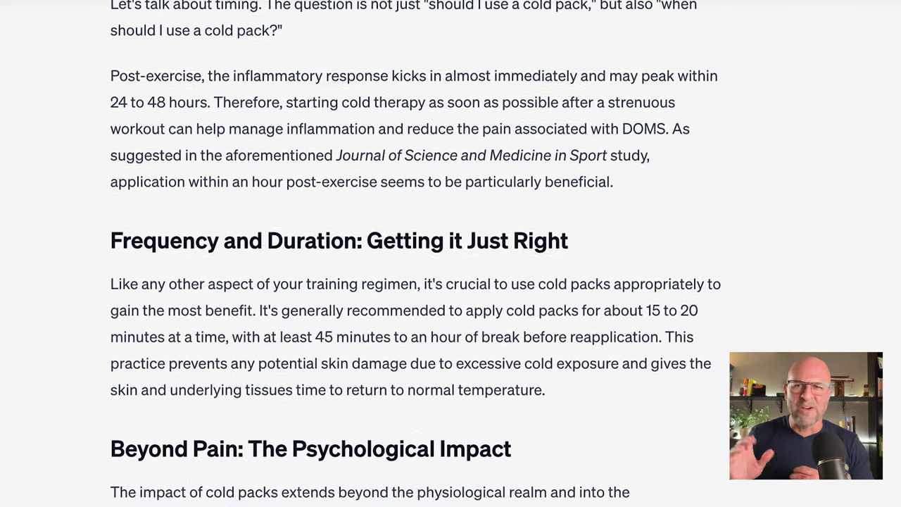
scroll(450, 254, down, 5)
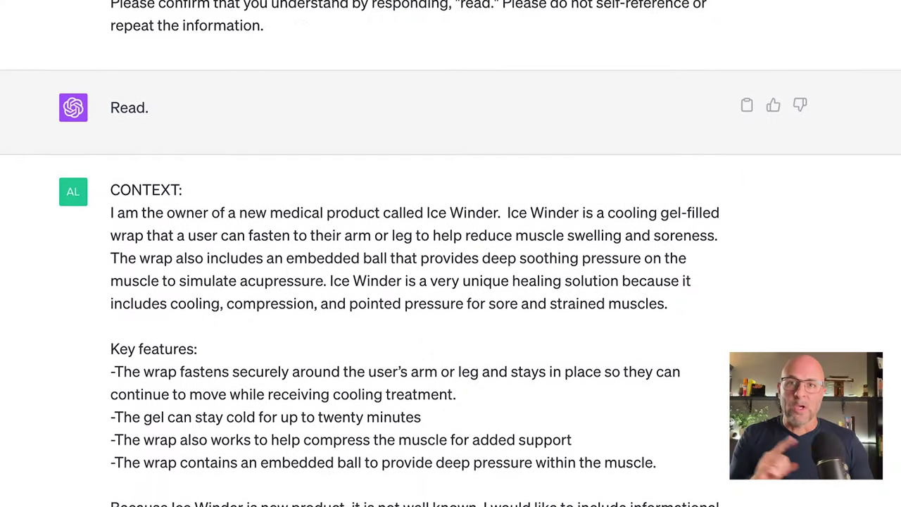
Step: Scroll through the Ice Winder chat's CONTEXT, ROLE, ACTION, FORMAT and TARGET AUDIENCE prompts
scroll(450, 253, down, 3)
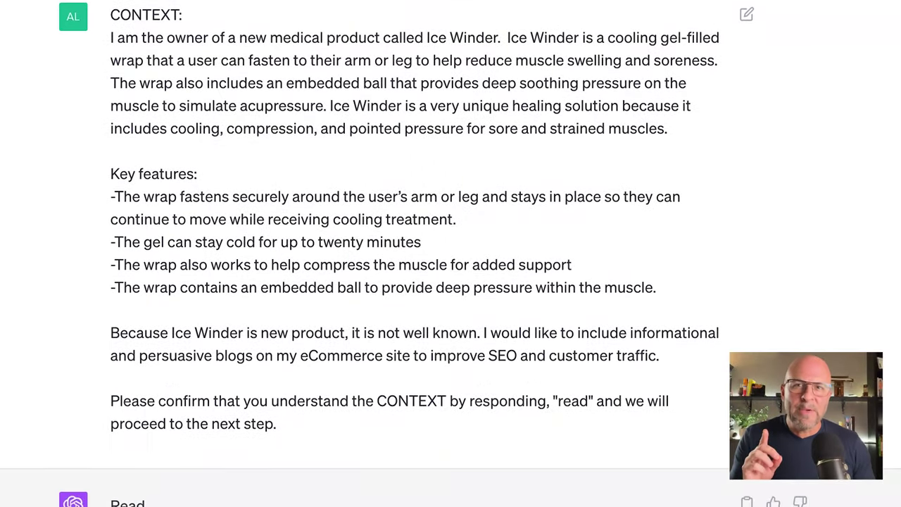
scroll(450, 253, down, 6)
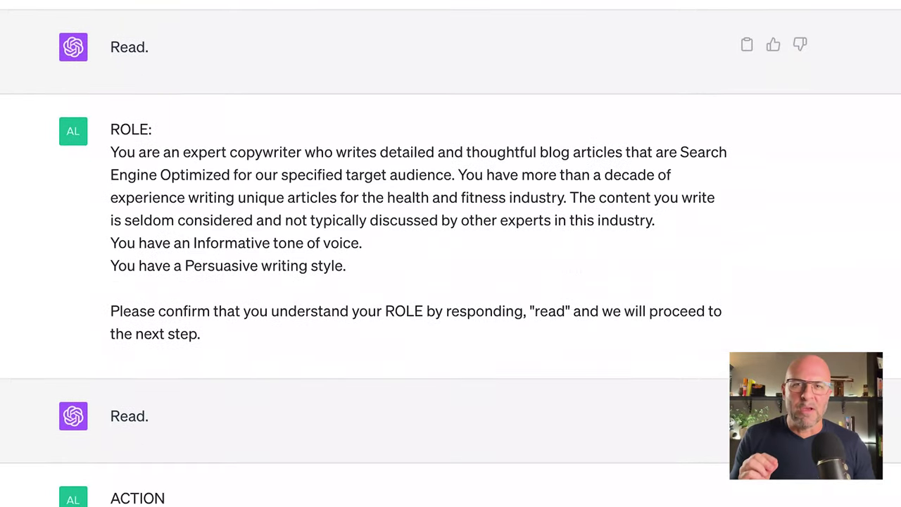
scroll(451, 253, down, 6)
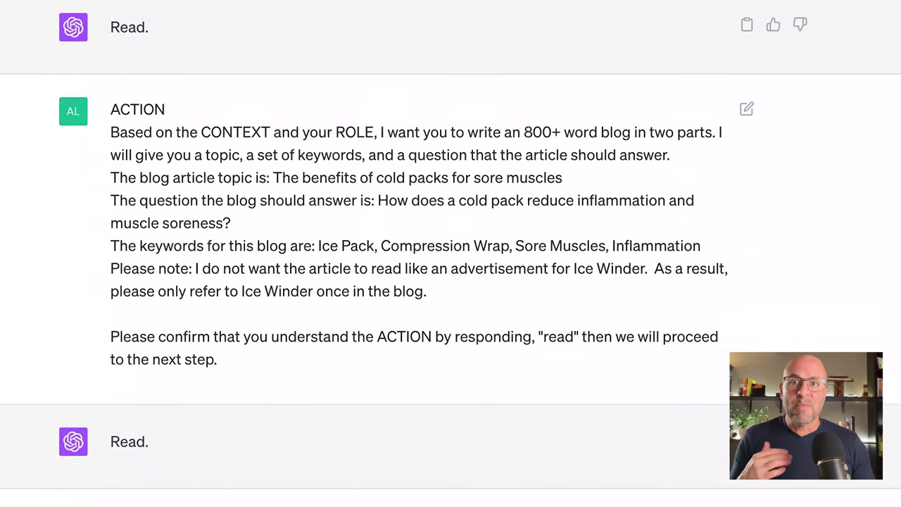
scroll(451, 253, down, 6)
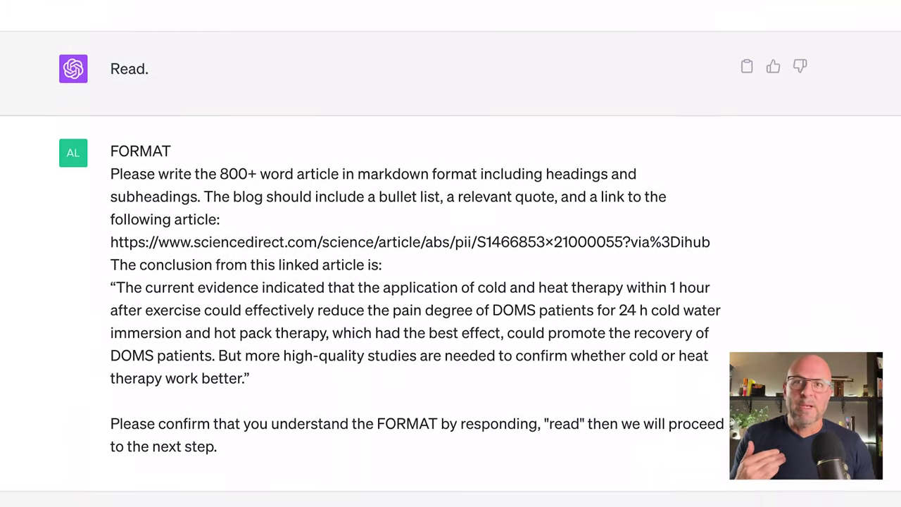
scroll(450, 254, down, 4)
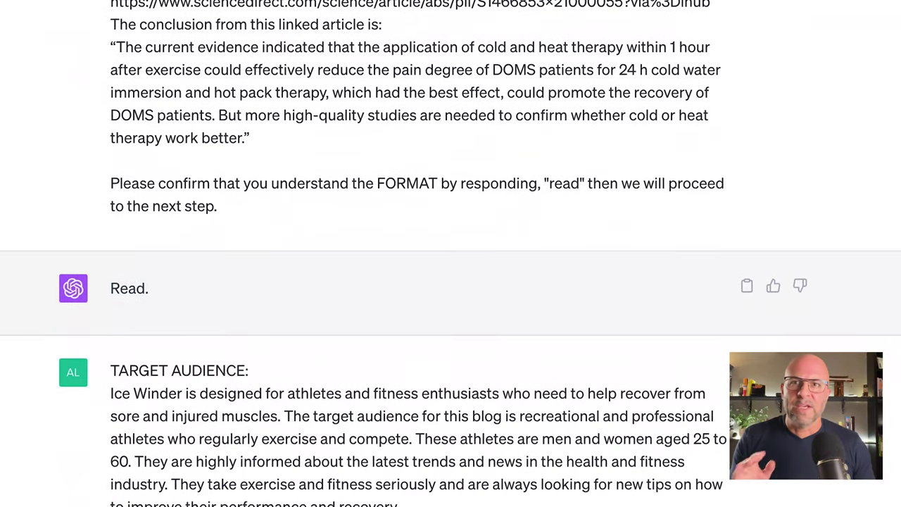
scroll(451, 254, down, 1)
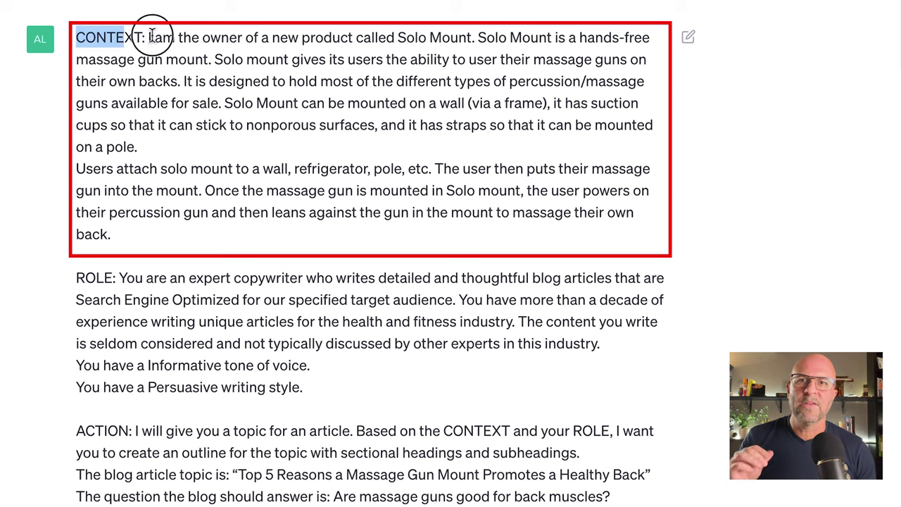
Step: Highlight the opening lines of the Solo Mount prompt's CONTEXT and ROLE sections
drag(151, 35, 220, 61)
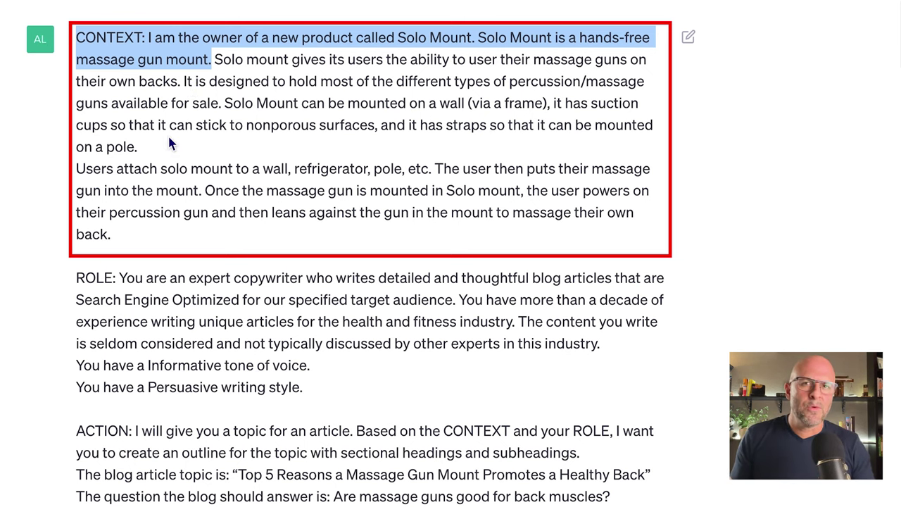
drag(76, 278, 406, 292)
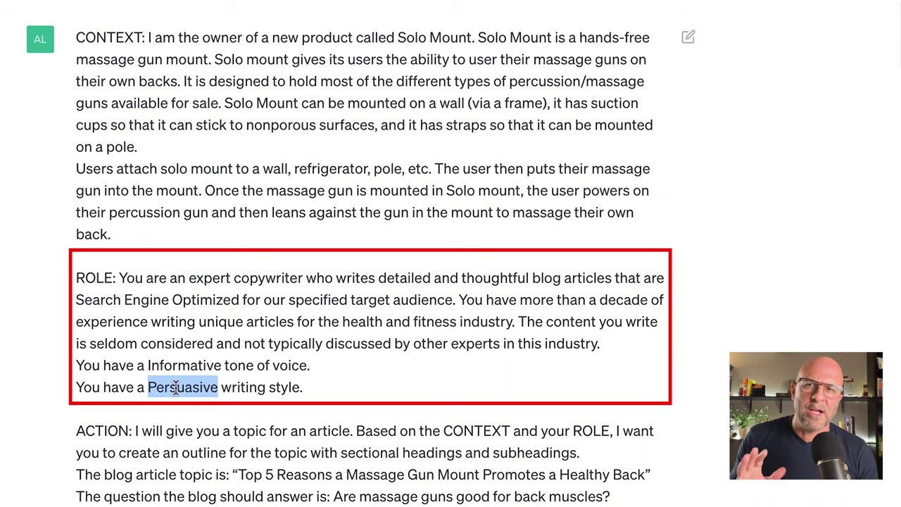
Step: Highlight the ACTION section's first two lines requesting the 'Top 5 Reasons' back-health outline
drag(75, 431, 190, 430)
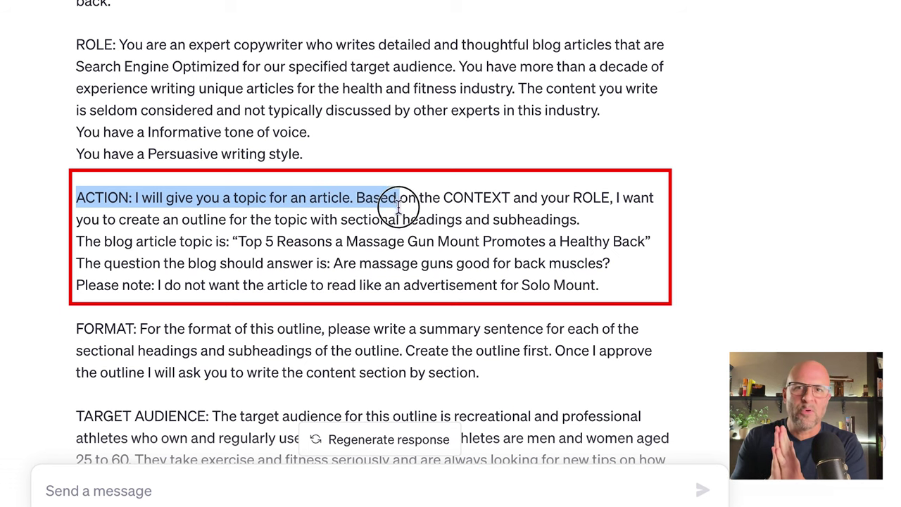
drag(399, 204, 506, 214)
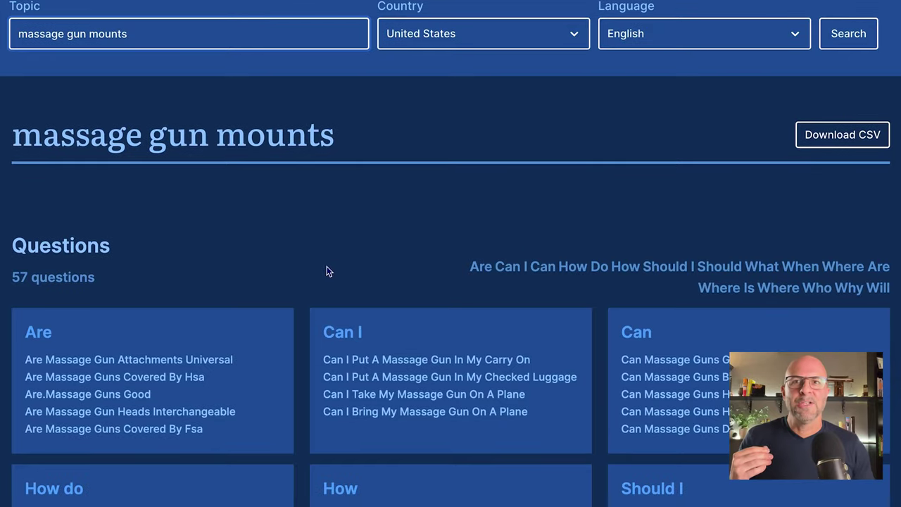
Step: Review the 57 AnswerSocrates questions for 'massage gun mounts' and download them as CSV
scroll(327, 268, down, 3)
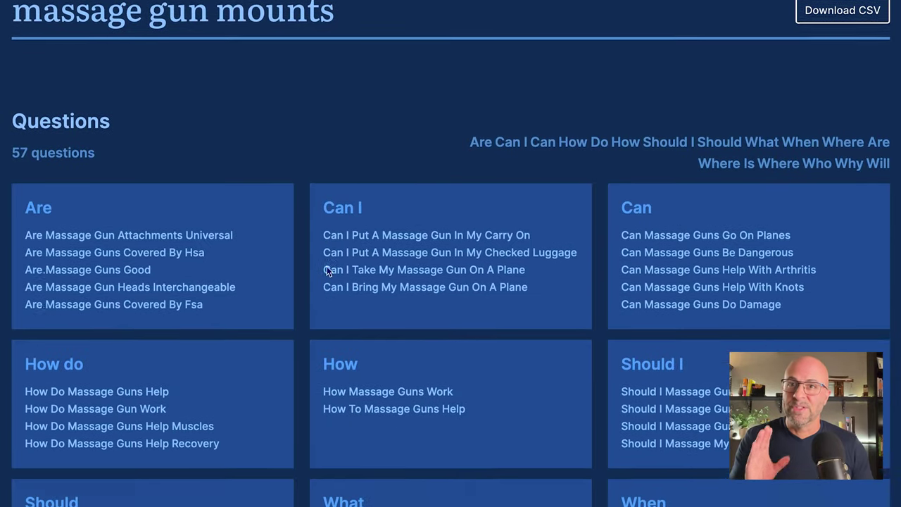
scroll(327, 266, down, 2)
scroll(326, 266, down, 3)
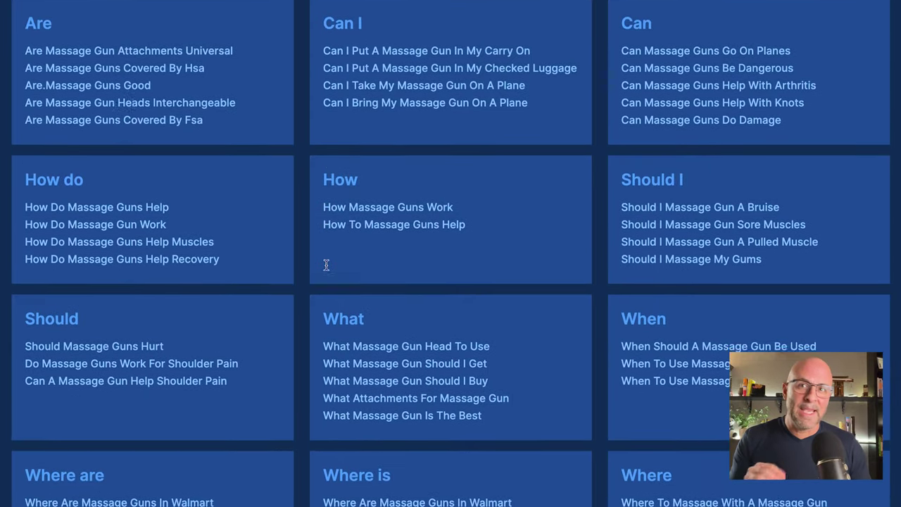
scroll(326, 266, down, 1)
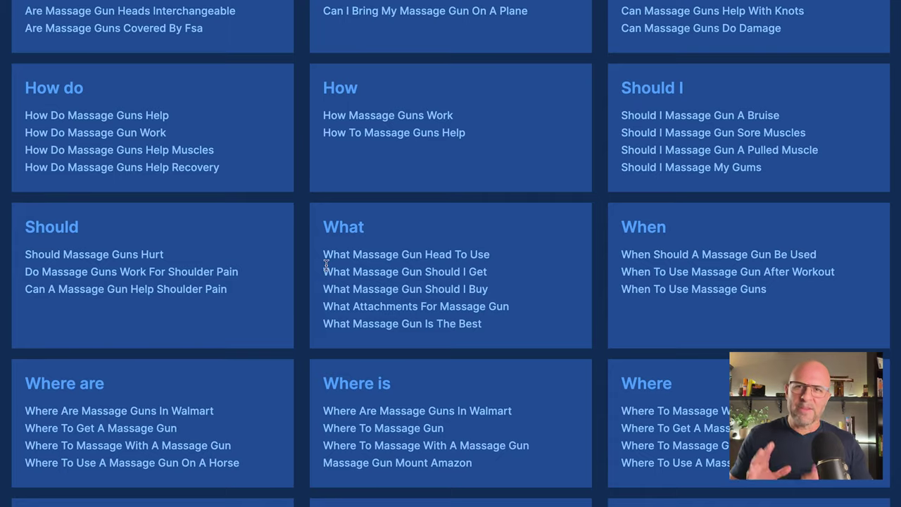
scroll(326, 265, up, 10)
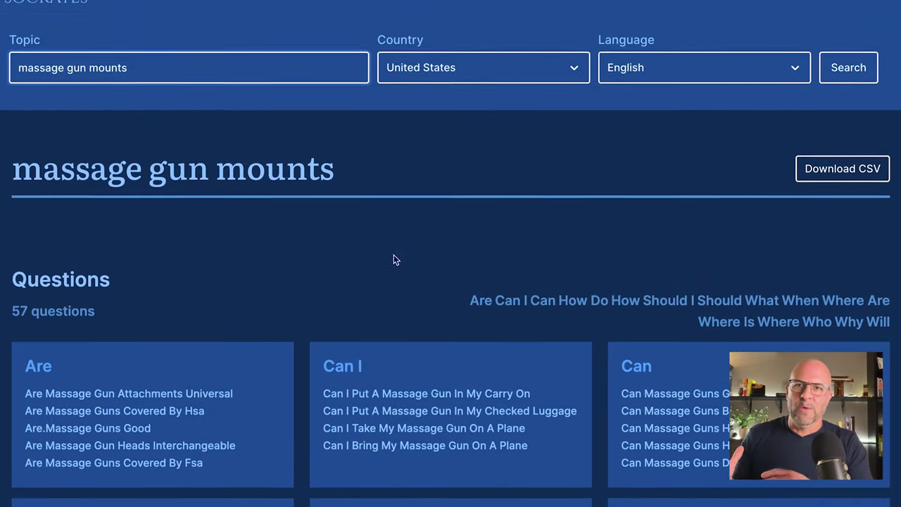
scroll(394, 260, up, 1)
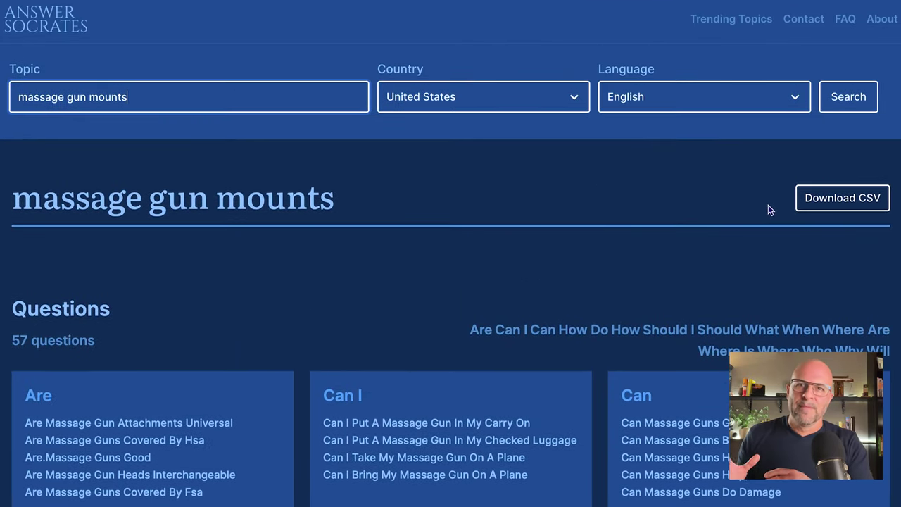
click(842, 199)
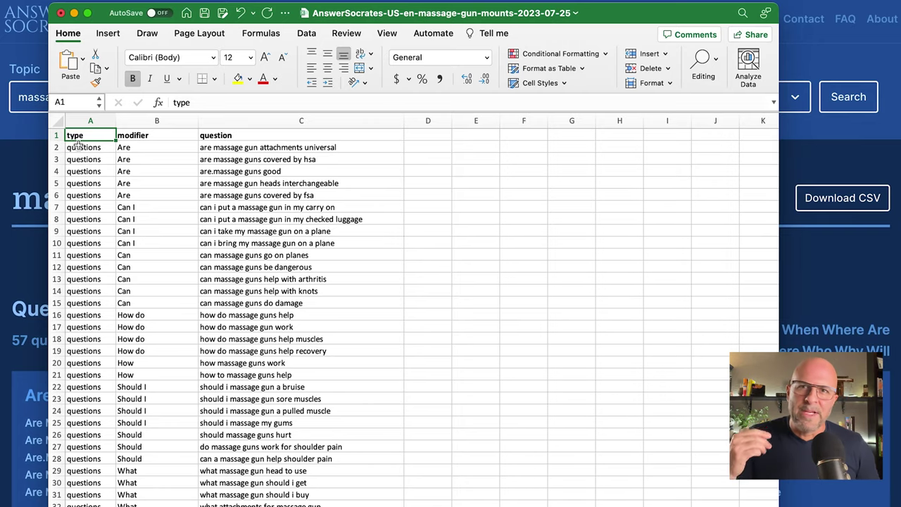
Step: Scroll the exported questions CSV in Excel down to the comparison rows near row 69
scroll(91, 162, down, 8)
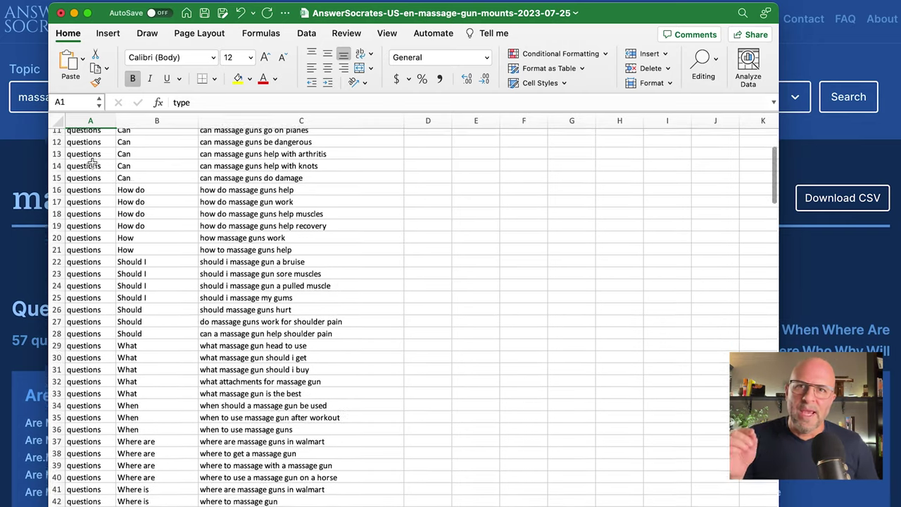
scroll(91, 163, down, 8)
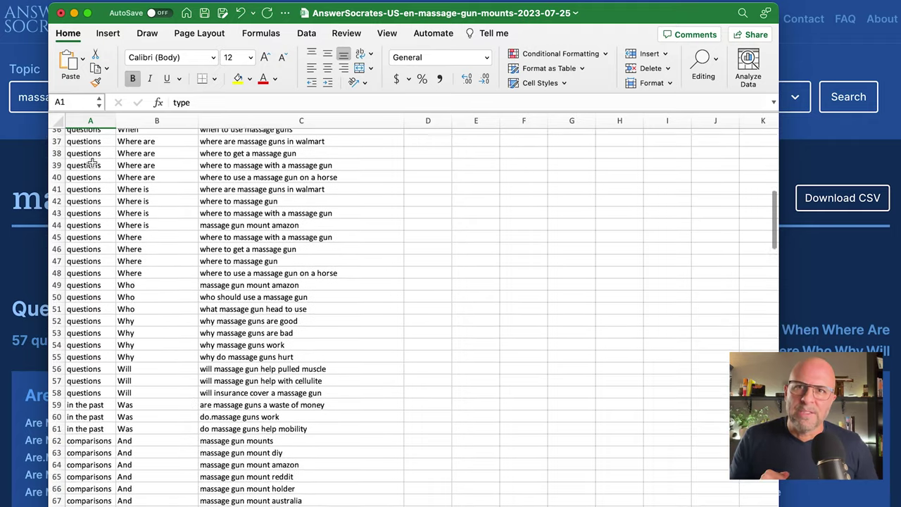
scroll(92, 162, down, 8)
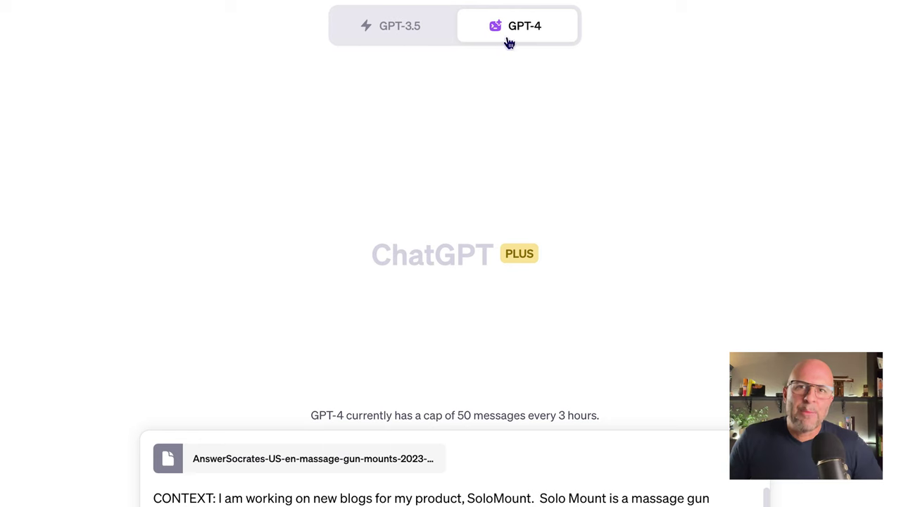
Step: Keep GPT-4 with Code Interpreter and review the CSV-attached CONTEXT/ROLE prompt
mouse_move(510, 36)
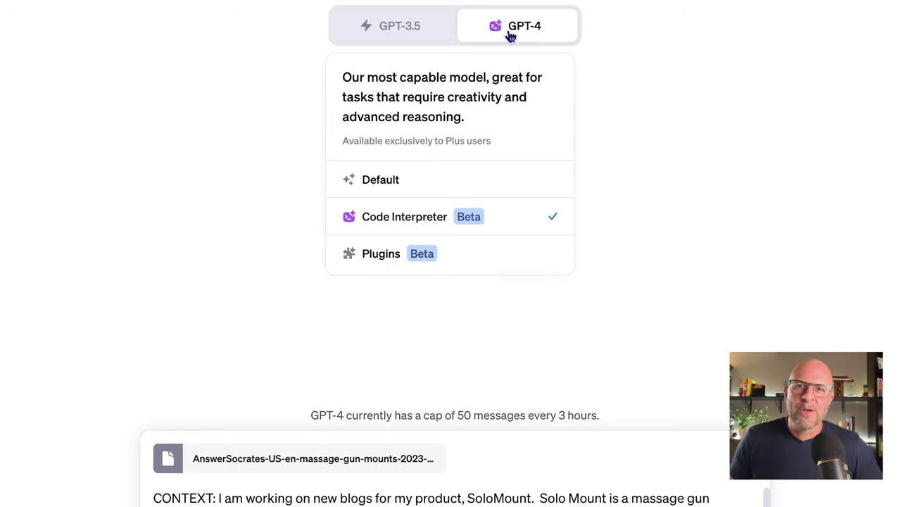
click(496, 218)
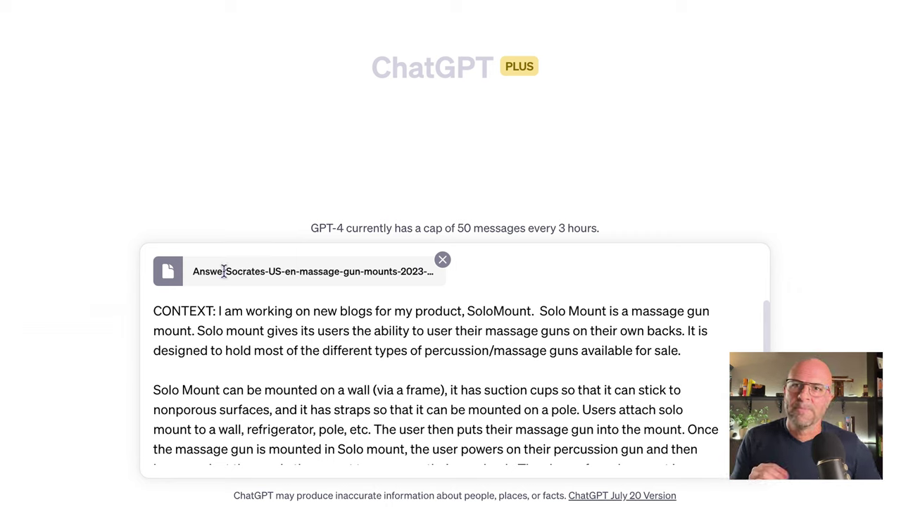
drag(154, 312, 213, 313)
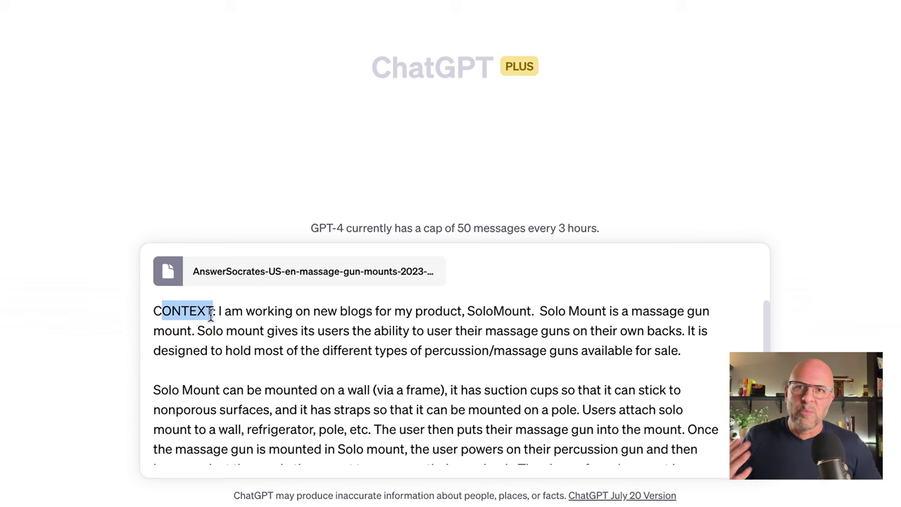
scroll(222, 330, down, 2)
scroll(221, 331, down, 2)
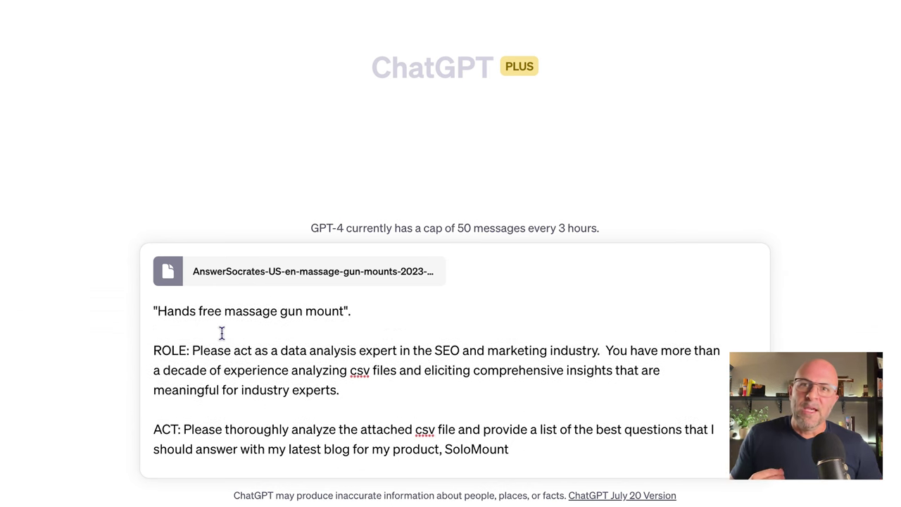
scroll(221, 332, down, 1)
scroll(222, 336, down, 1)
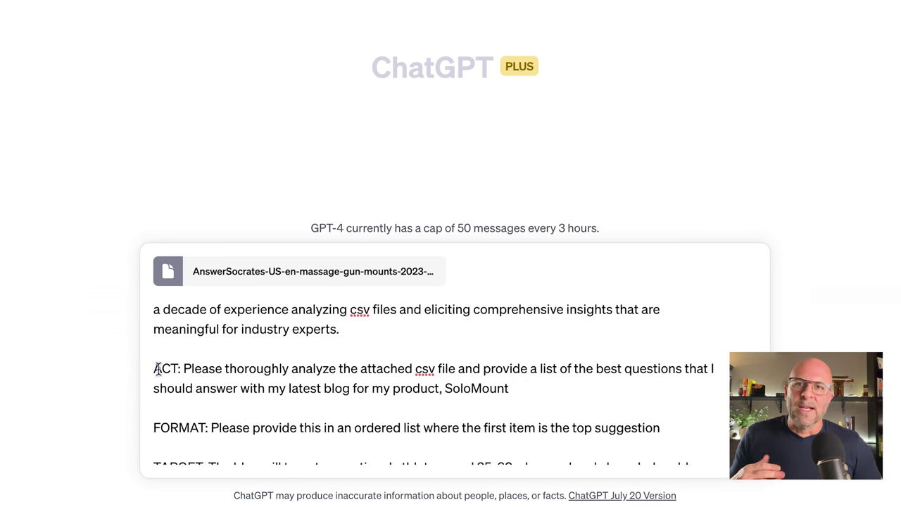
Step: Send the CSV analysis prompt and highlight the question ChatGPT recommends for the blog
drag(157, 368, 514, 390)
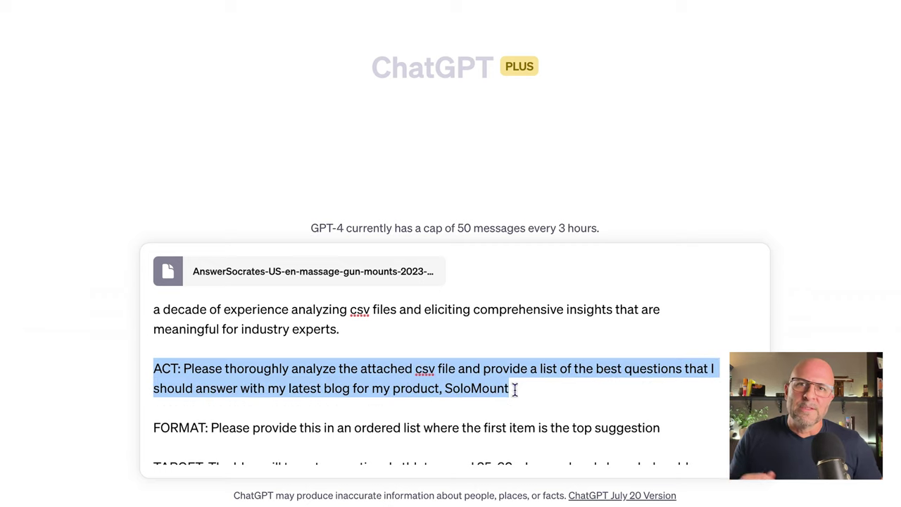
click(532, 392)
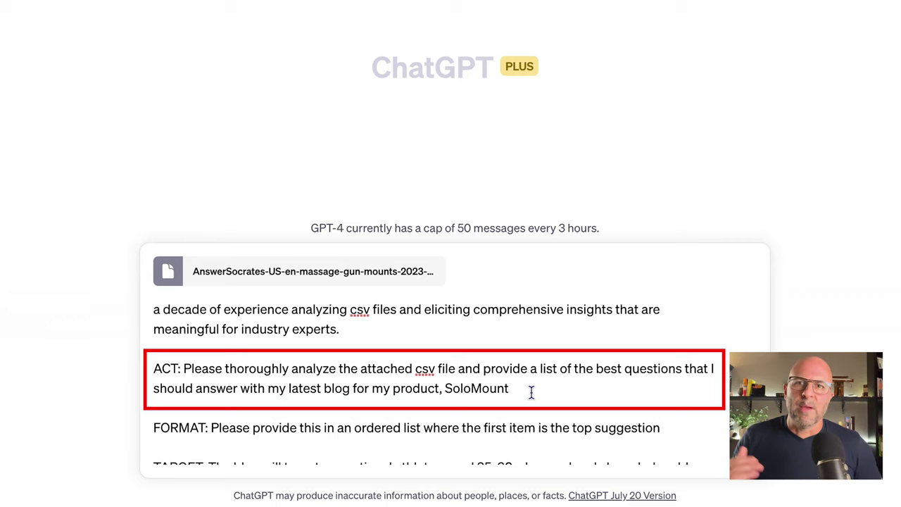
scroll(531, 392, down, 1)
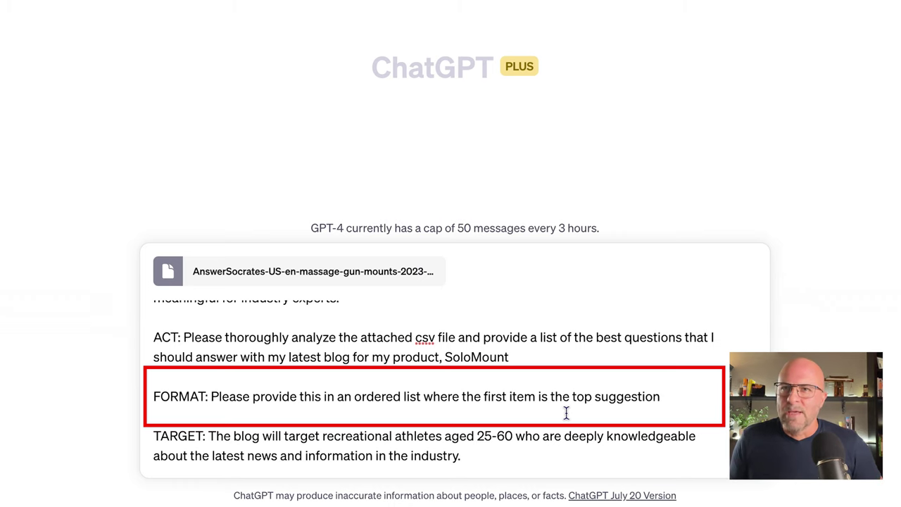
key(Return)
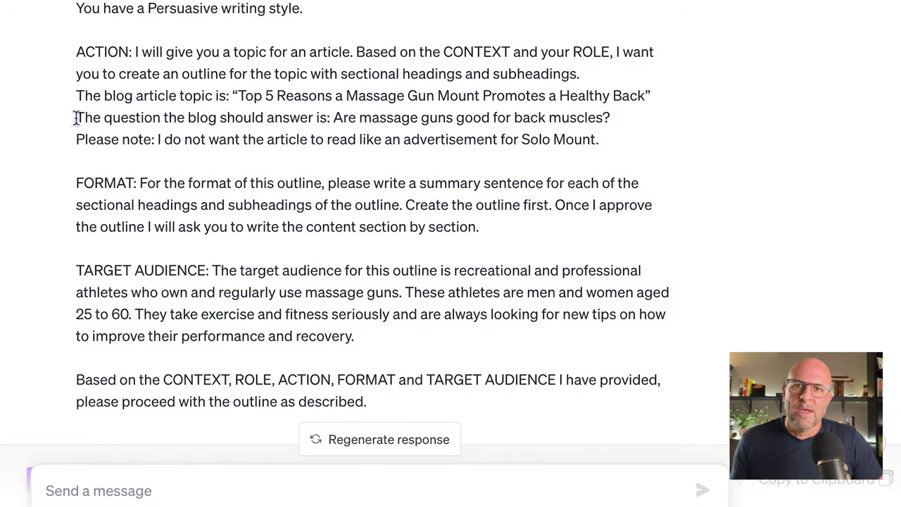
drag(75, 116, 623, 122)
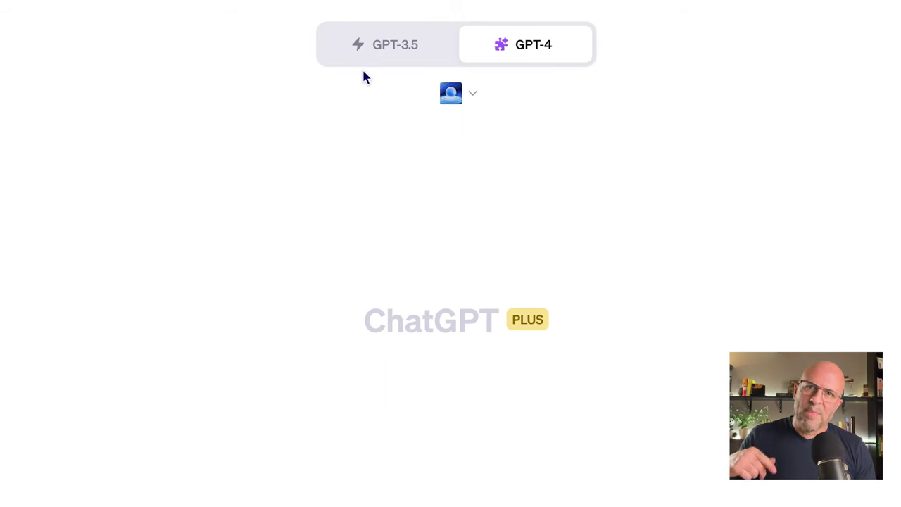
Step: Set the new chat to GPT-4 with Plugins and confirm SEO CORE AI is enabled
click(372, 42)
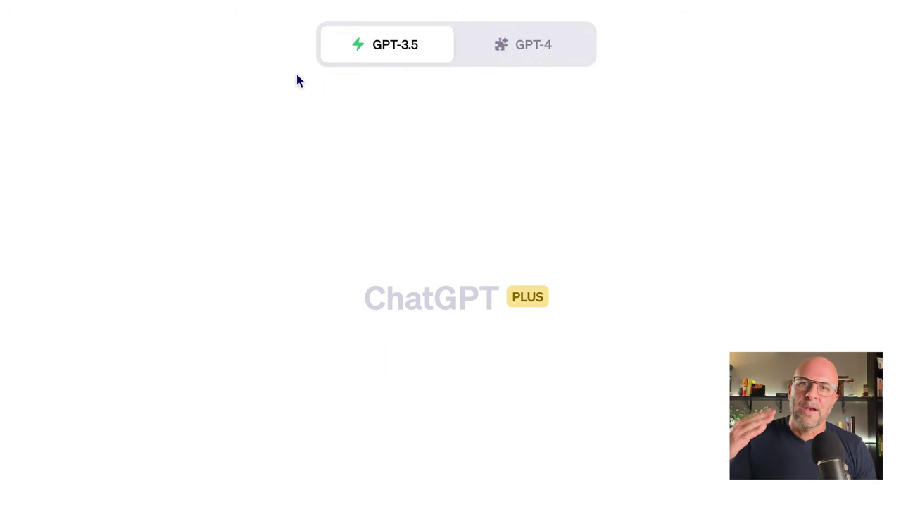
click(504, 50)
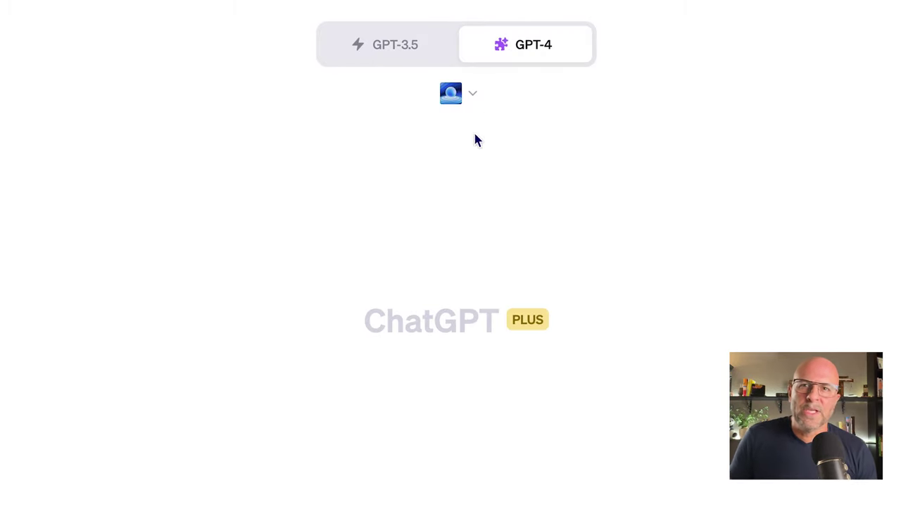
click(483, 99)
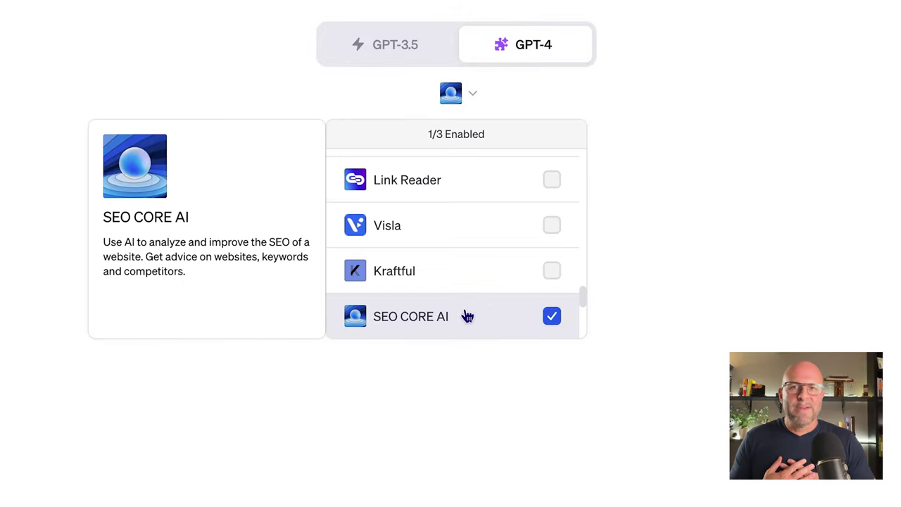
Step: Paste the SEO keyword prompt and highlight its SoloMount.com analysis and keyword-list requests
click(169, 434)
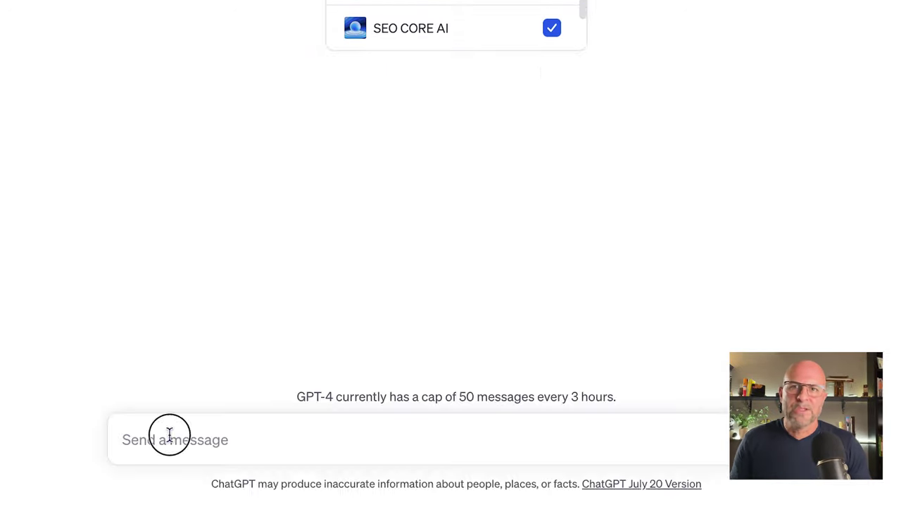
key(ctrl+v)
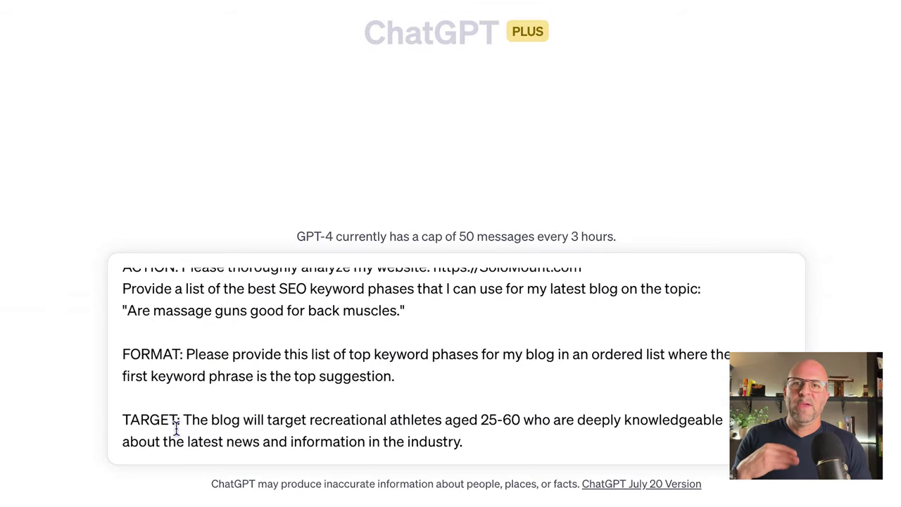
scroll(169, 394, up, 3)
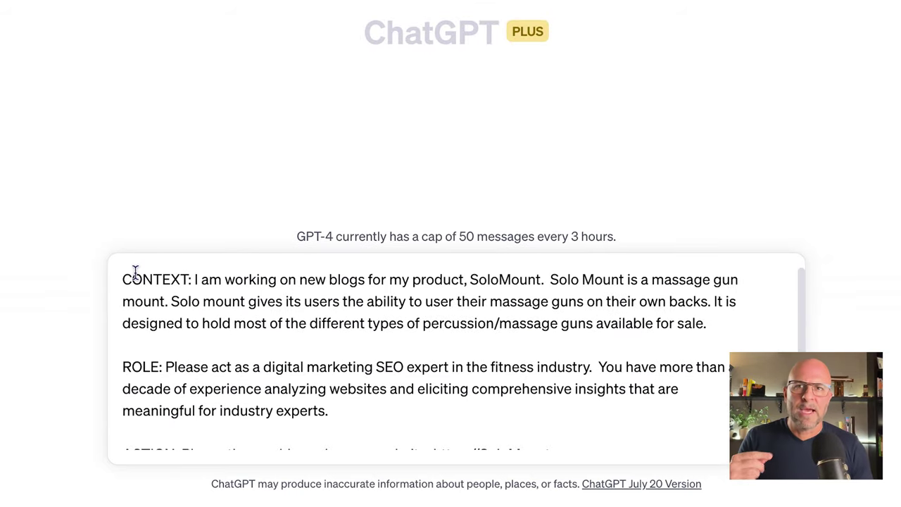
scroll(181, 288, down, 4)
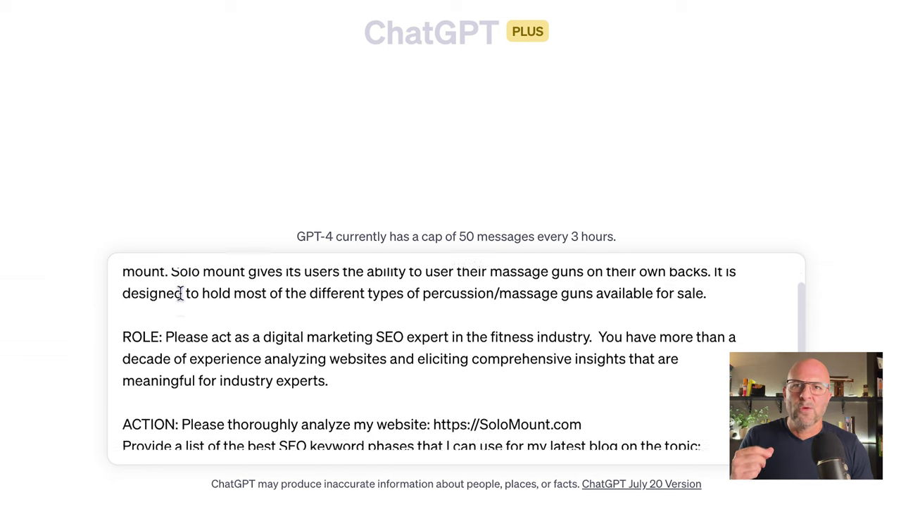
scroll(181, 299, down, 1)
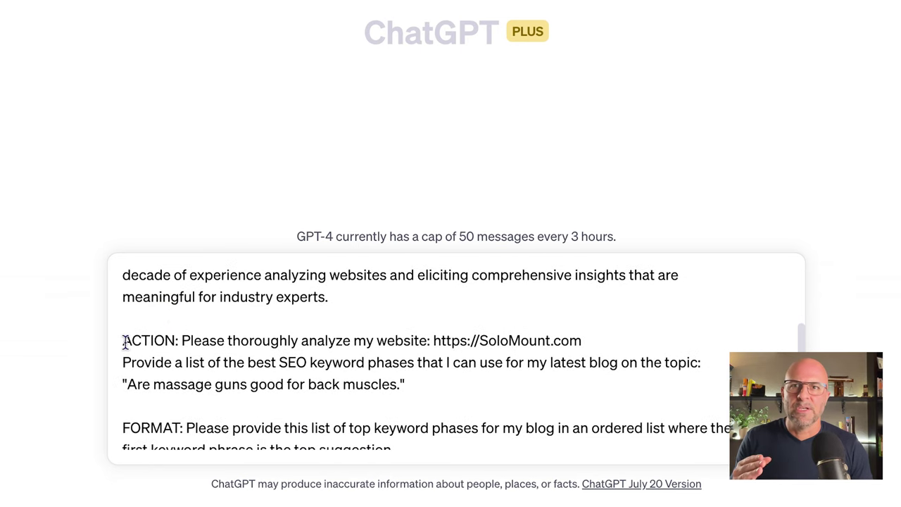
drag(124, 340, 590, 345)
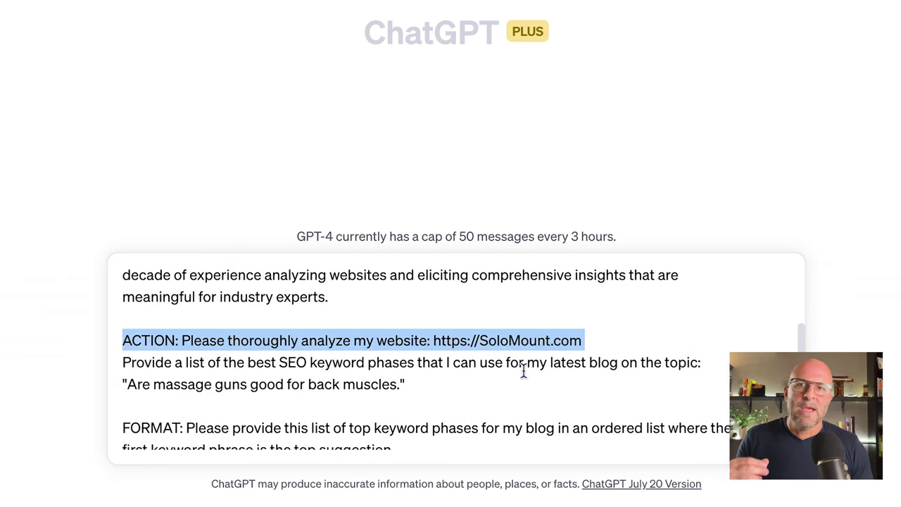
scroll(451, 384, down, 1)
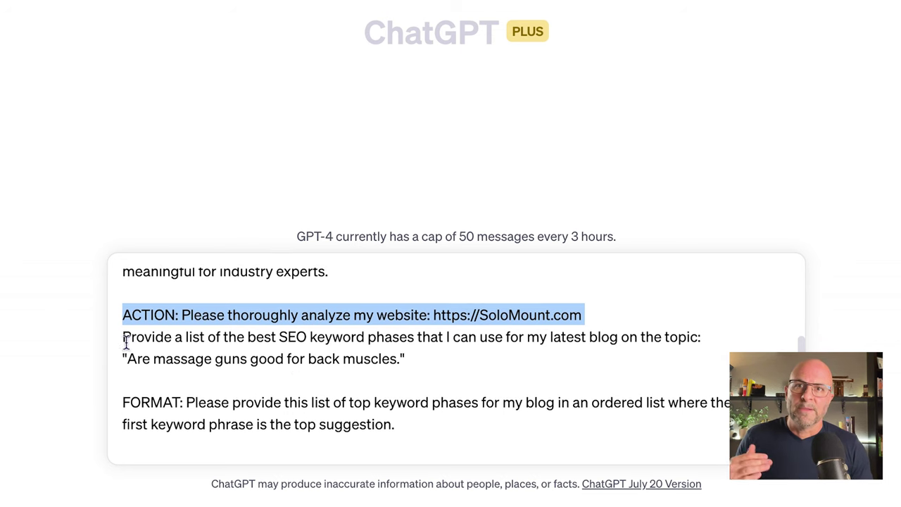
drag(121, 339, 423, 361)
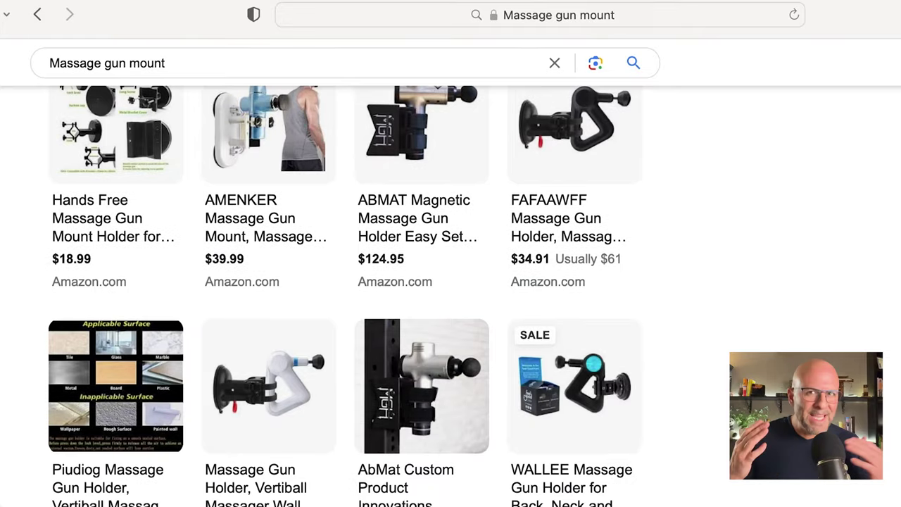
Step: Open the 'Solo Mount | Hands Free Massage Gun Mount' result below the shopping listings
scroll(464, 296, down, 3)
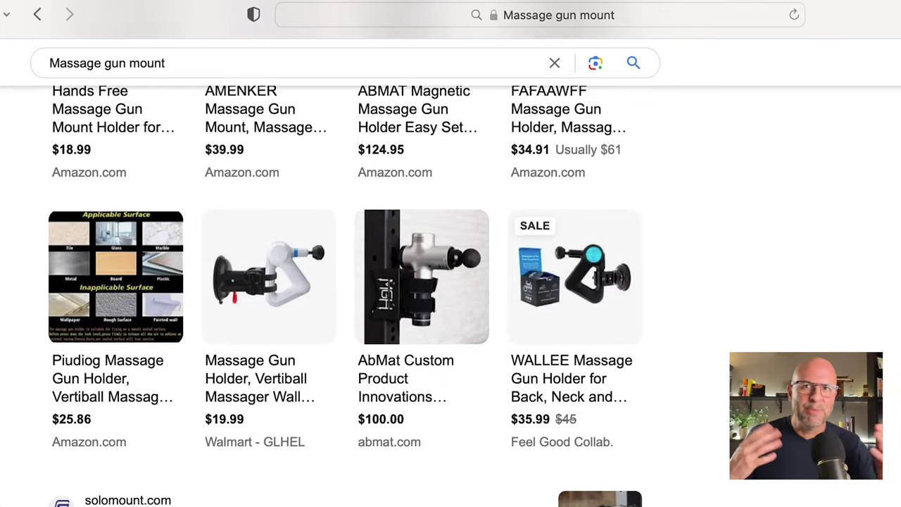
scroll(464, 295, down, 5)
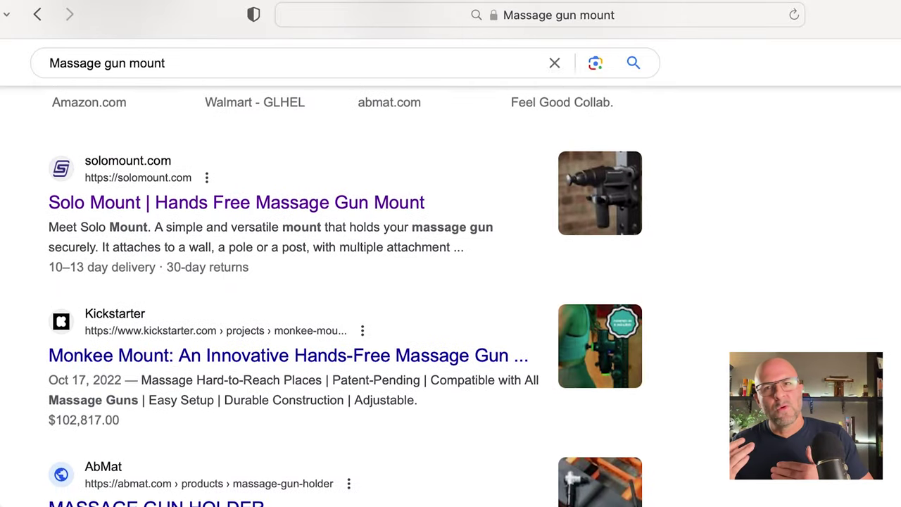
scroll(464, 296, down, 1)
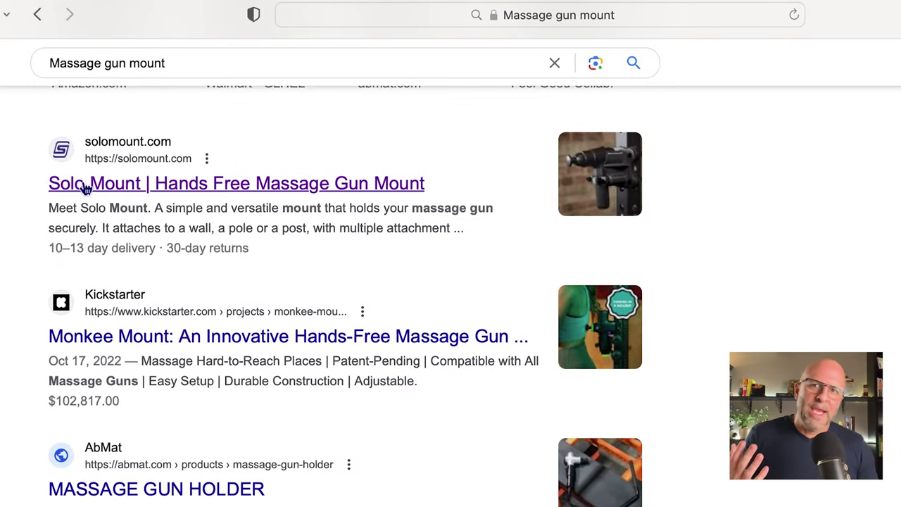
click(323, 186)
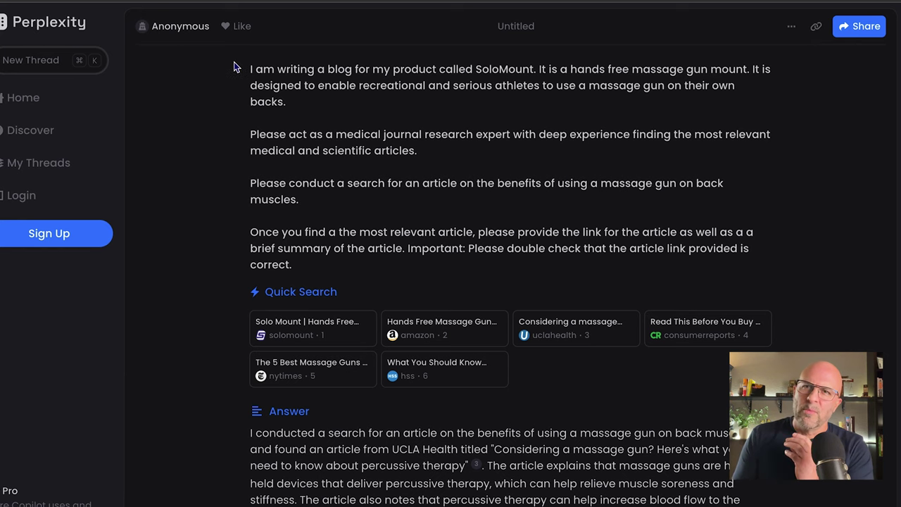
Step: Highlight the research prompt, then open citation 3, UCLA Health's percussive therapy article
drag(246, 71, 349, 265)
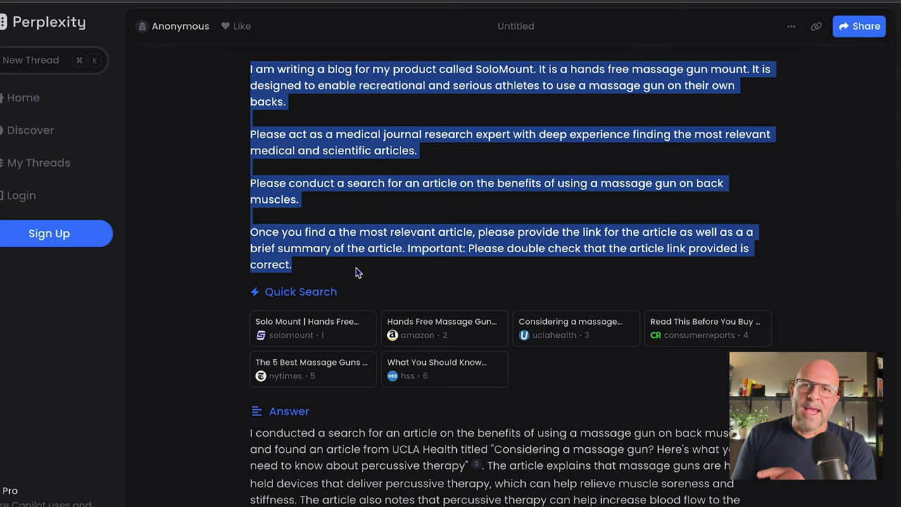
scroll(356, 272, down, 5)
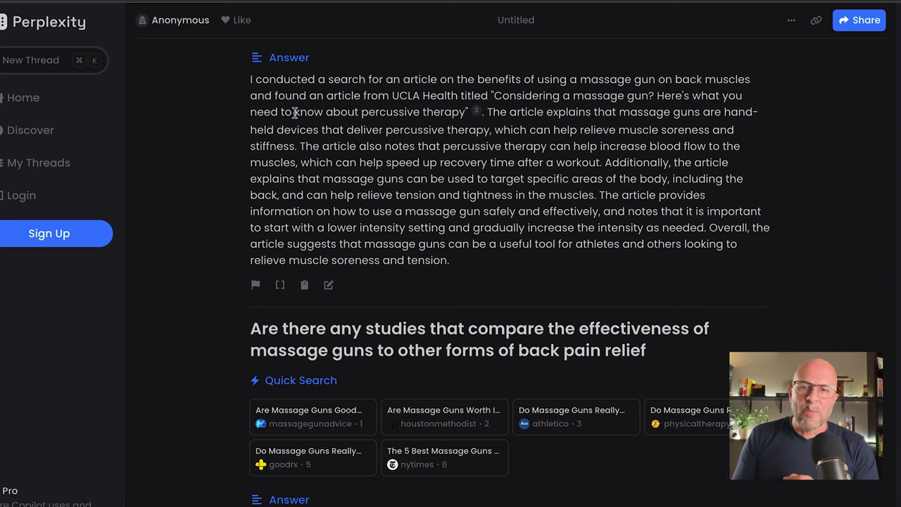
click(477, 112)
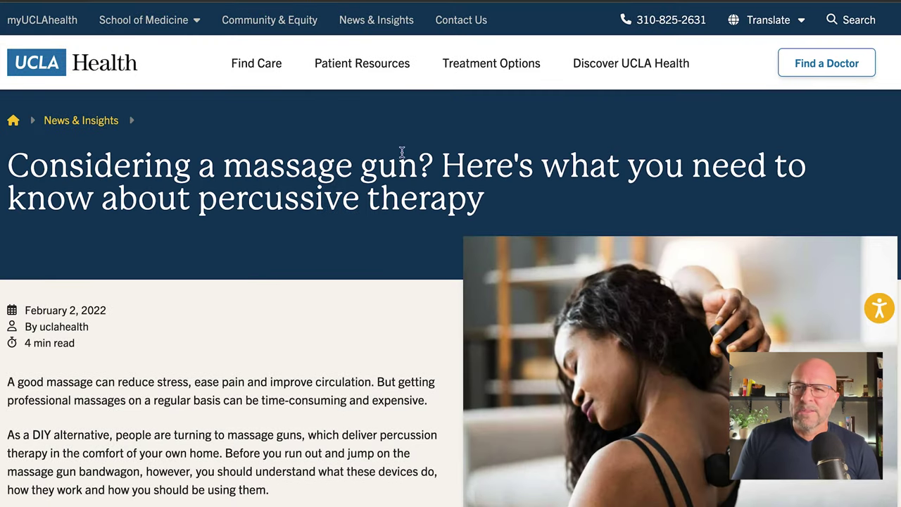
scroll(307, 246, down, 3)
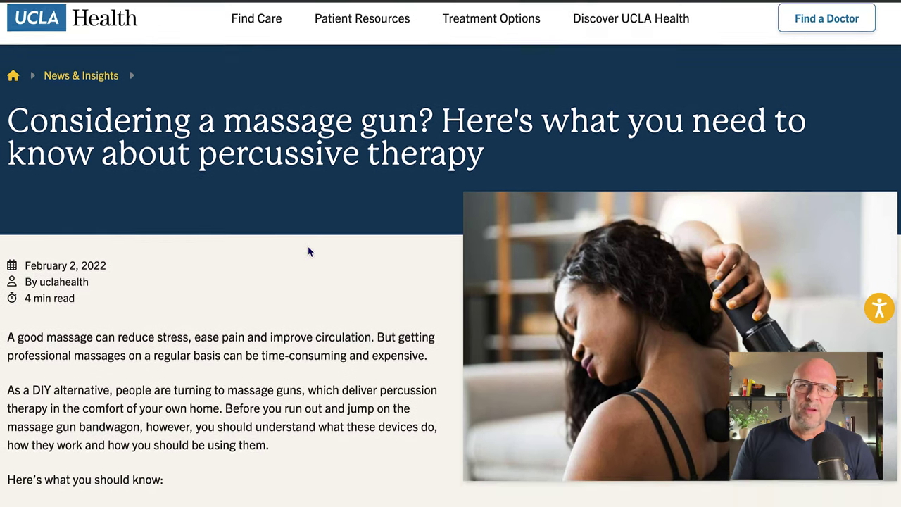
scroll(307, 245, down, 4)
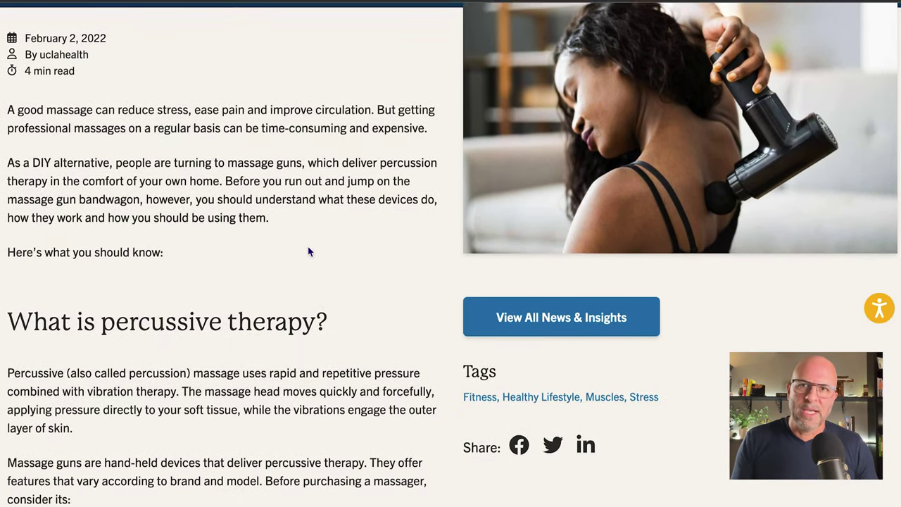
scroll(307, 245, down, 1)
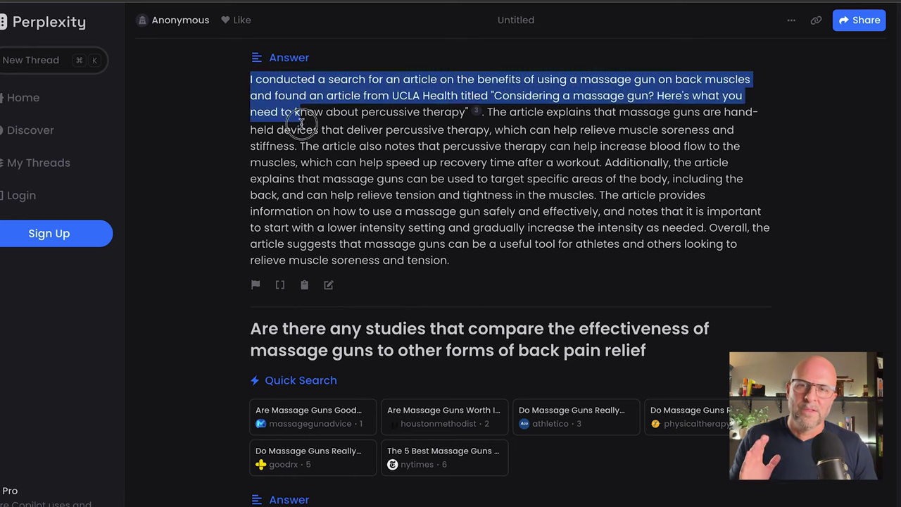
drag(296, 117, 449, 259)
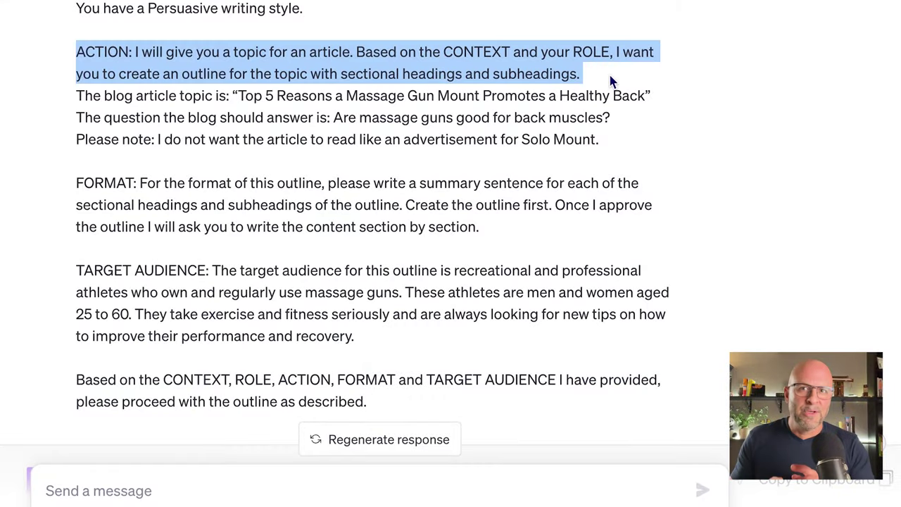
click(324, 93)
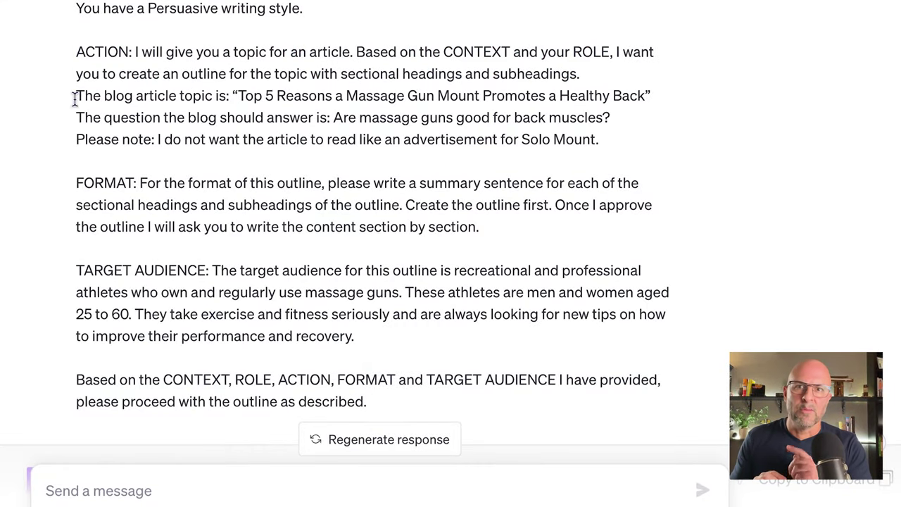
mouse_move(74, 103)
mouse_down()
mouse_move(647, 95)
mouse_move(639, 100)
mouse_up()
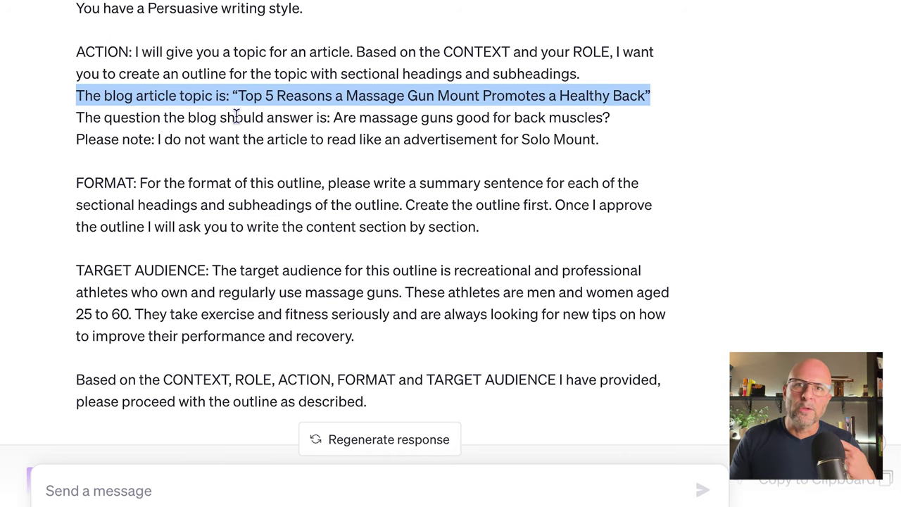
click(55, 125)
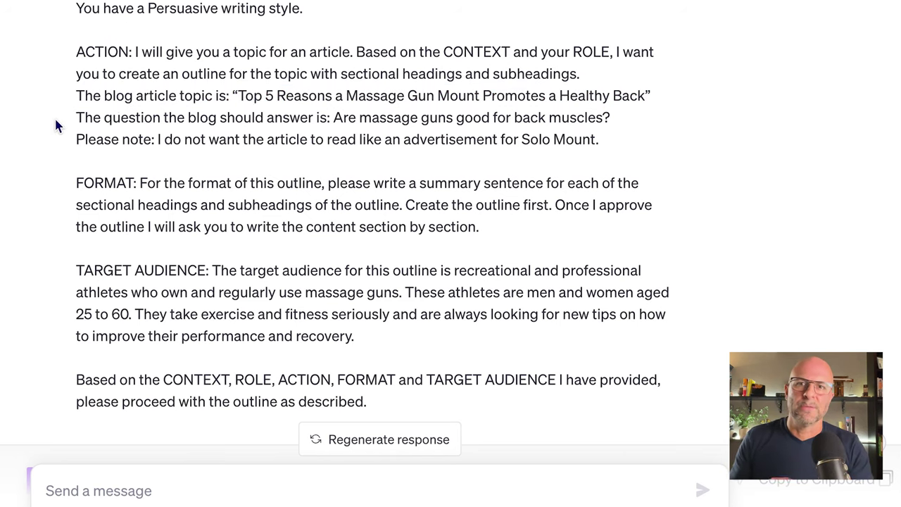
drag(85, 117, 313, 115)
click(10, 137)
drag(76, 119, 629, 131)
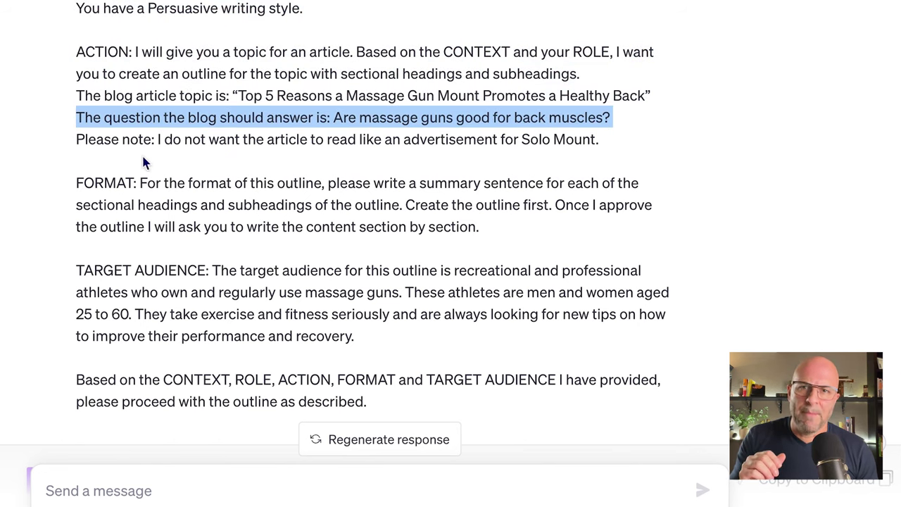
click(64, 156)
drag(76, 141, 633, 148)
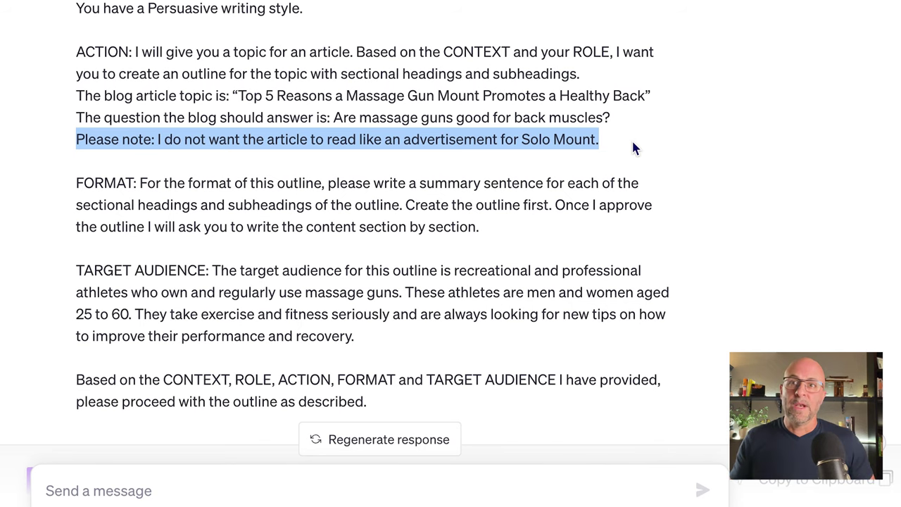
click(633, 147)
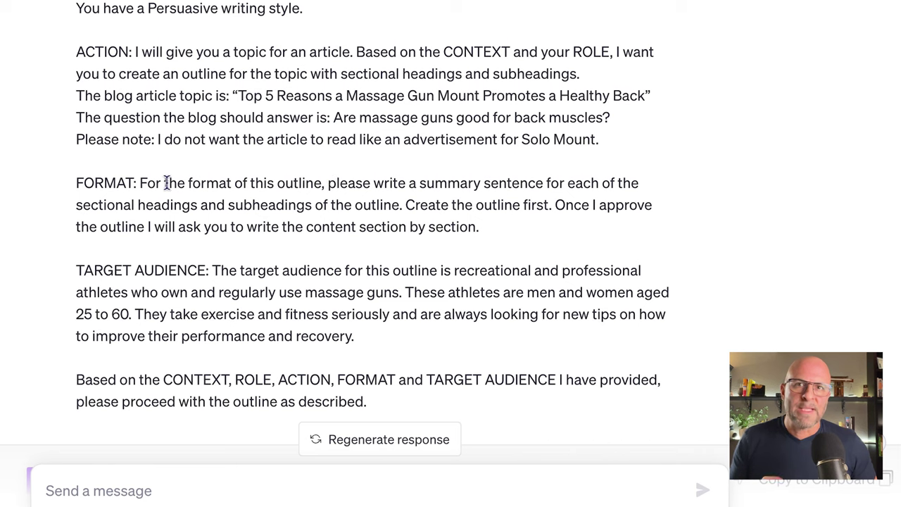
drag(138, 182, 408, 204)
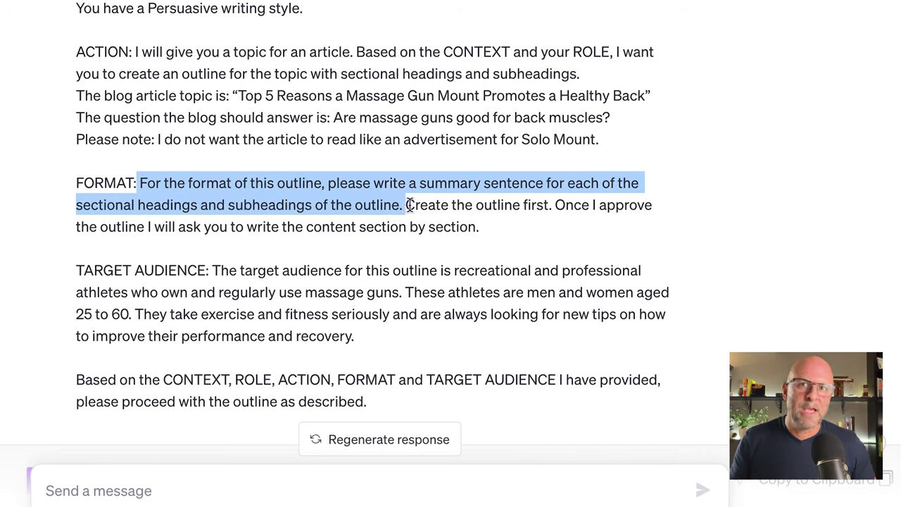
click(408, 204)
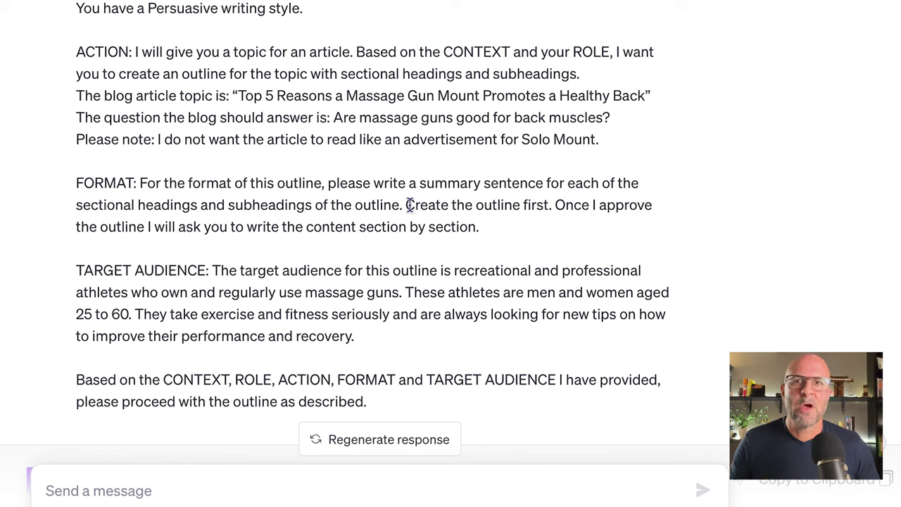
drag(408, 204, 556, 228)
click(556, 205)
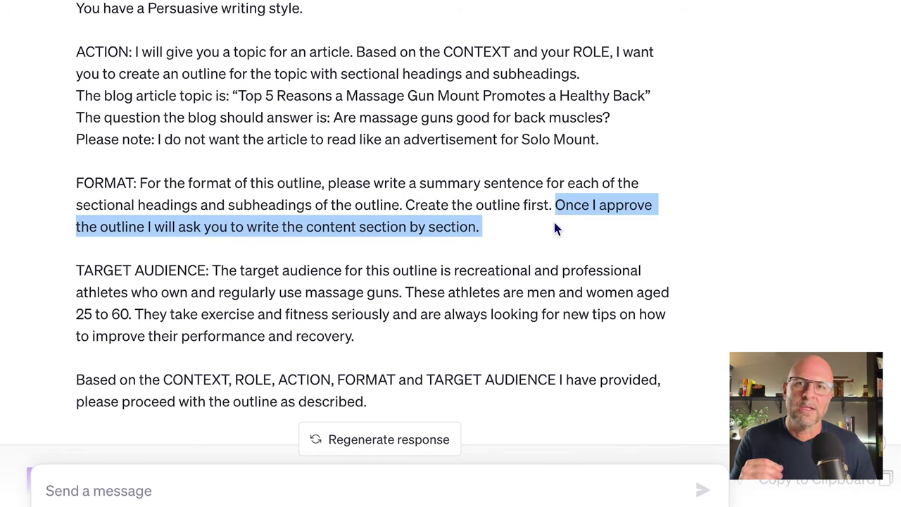
click(554, 227)
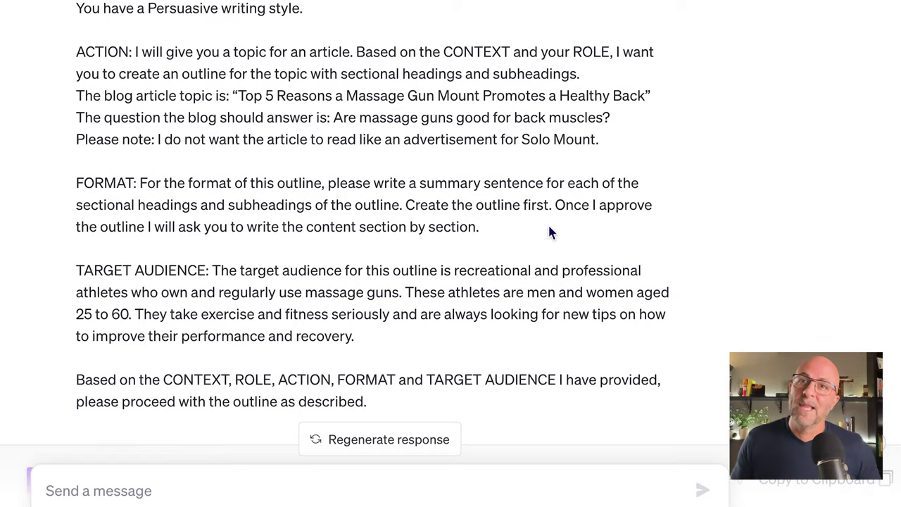
scroll(547, 225, down, 2)
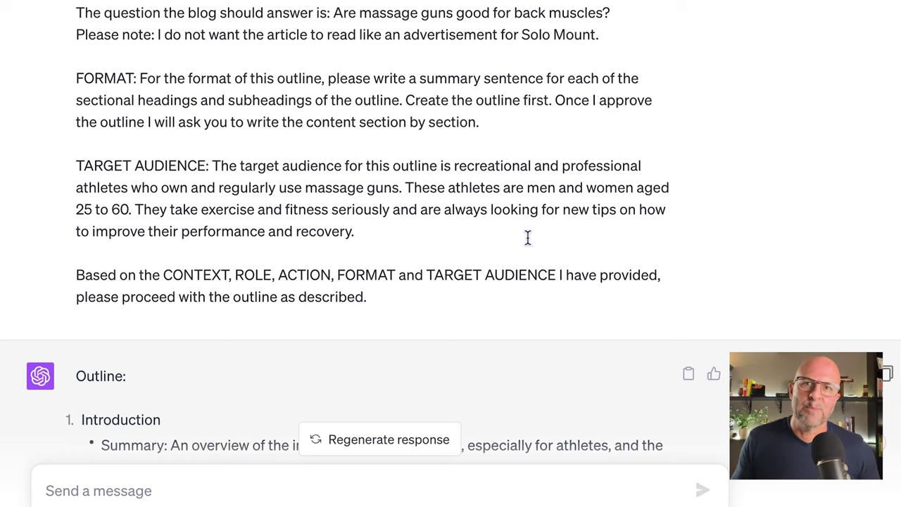
Step: Review the outline and send the Introduction prompt requesting 300+ words of markdown content
scroll(521, 238, down, 5)
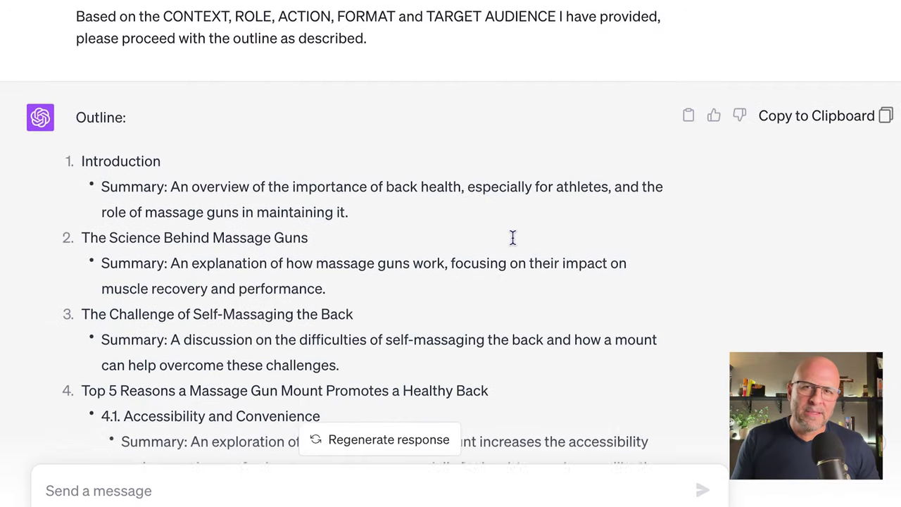
scroll(512, 238, down, 1)
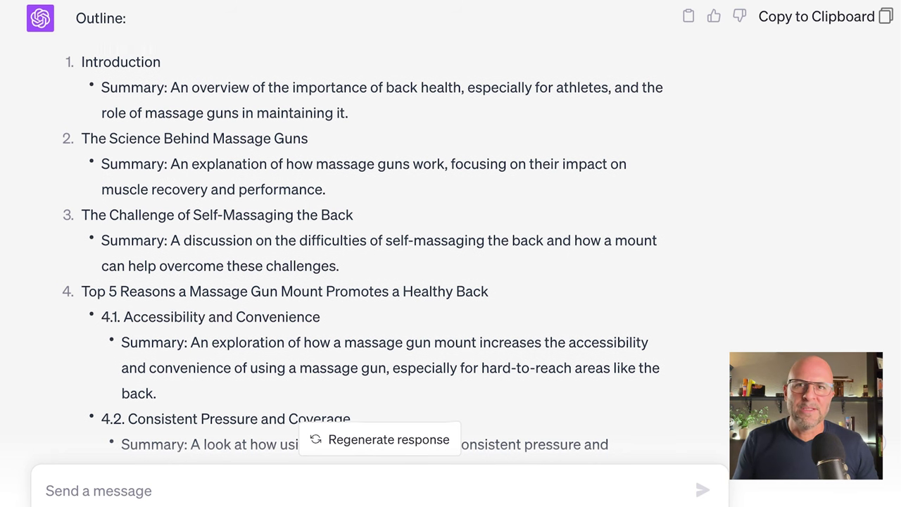
scroll(521, 238, down, 3)
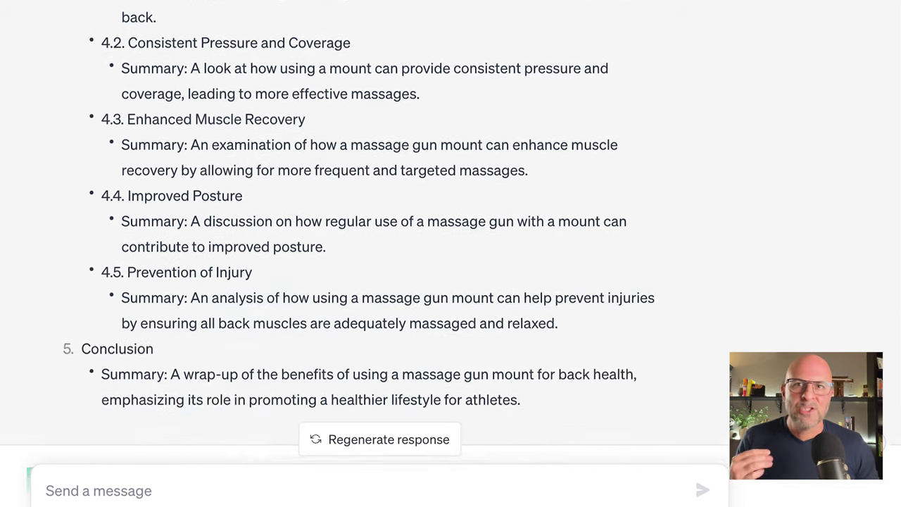
key(ctrl+v)
key(Return)
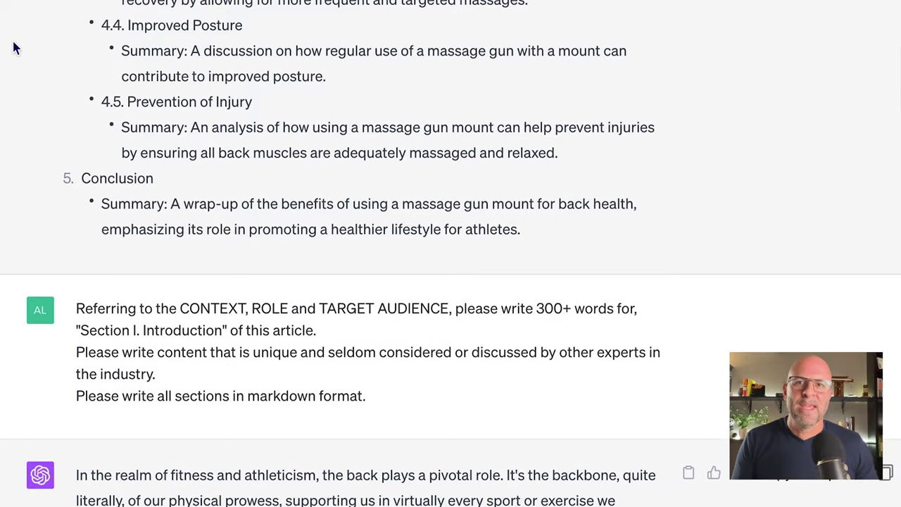
Step: Highlight the Introduction request's first sentence and 300-word target, then scroll to the Section II prompt
scroll(14, 46, down, 2)
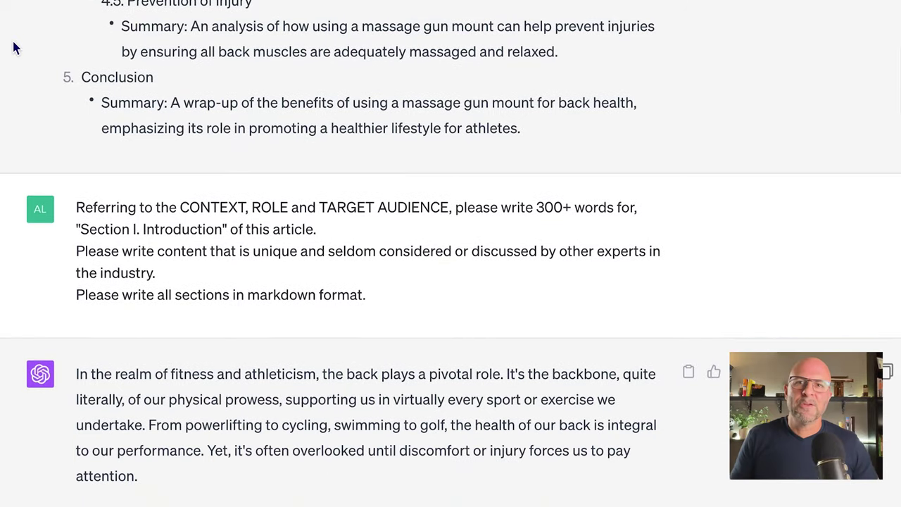
scroll(15, 45, down, 1)
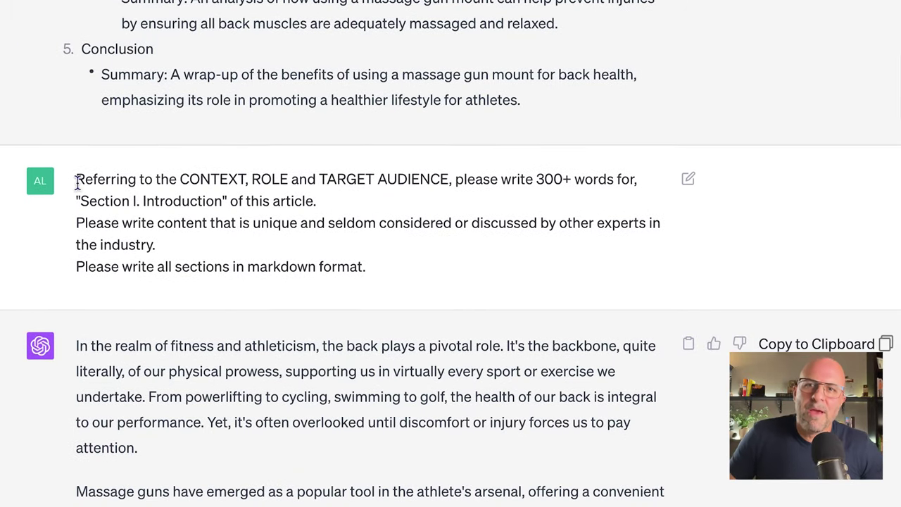
drag(76, 180, 346, 208)
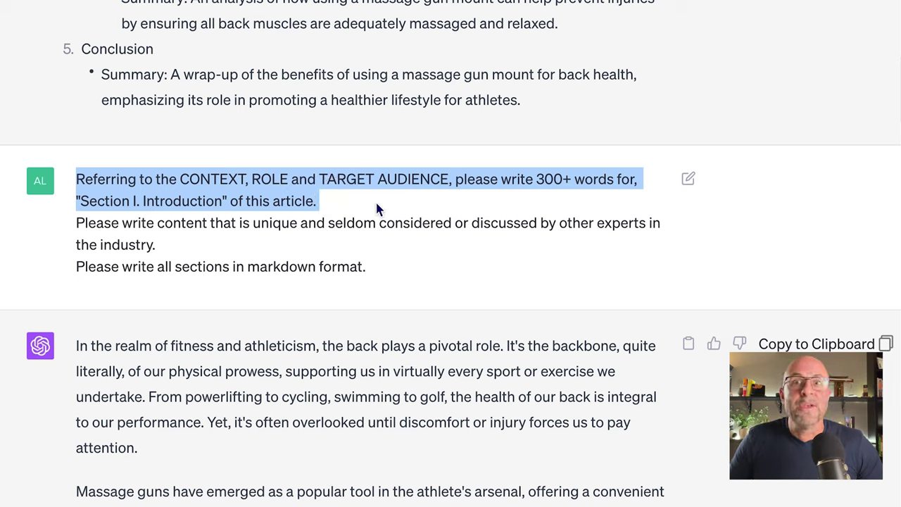
click(376, 208)
double_click(551, 178)
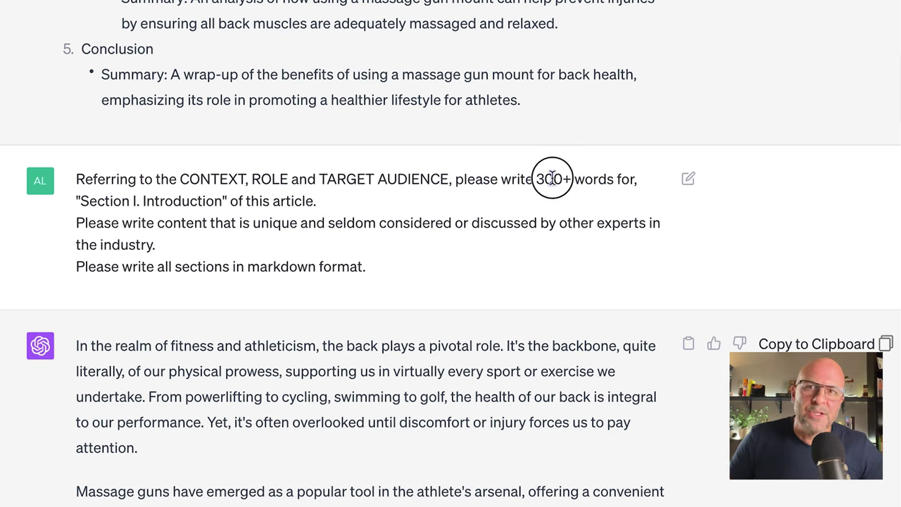
click(515, 200)
scroll(181, 255, down, 3)
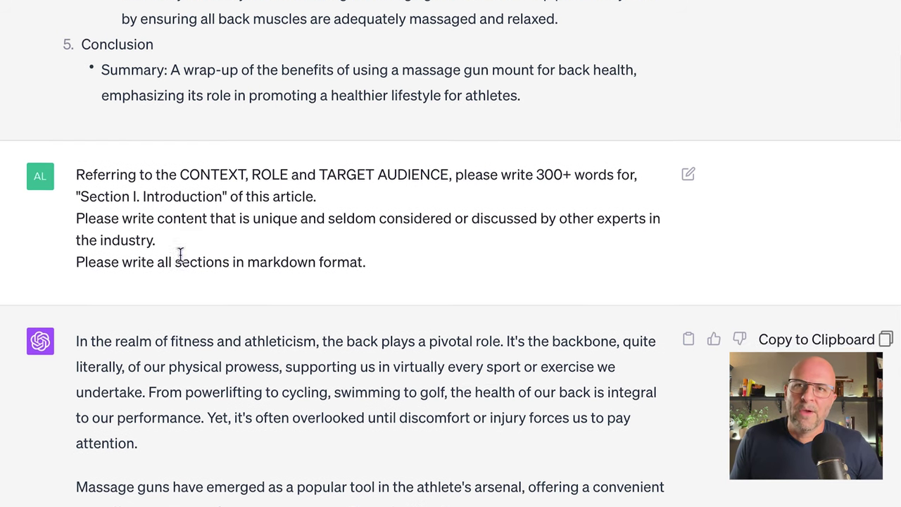
scroll(183, 262, down, 4)
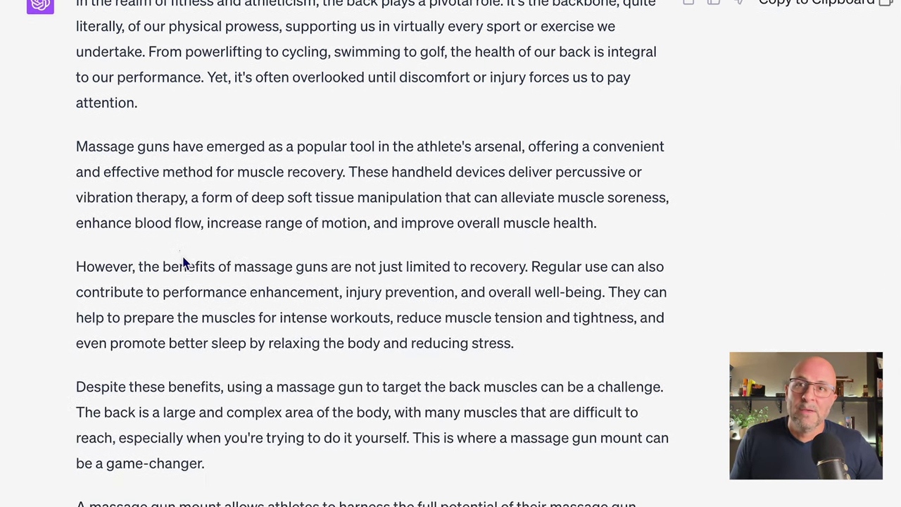
scroll(182, 255, down, 3)
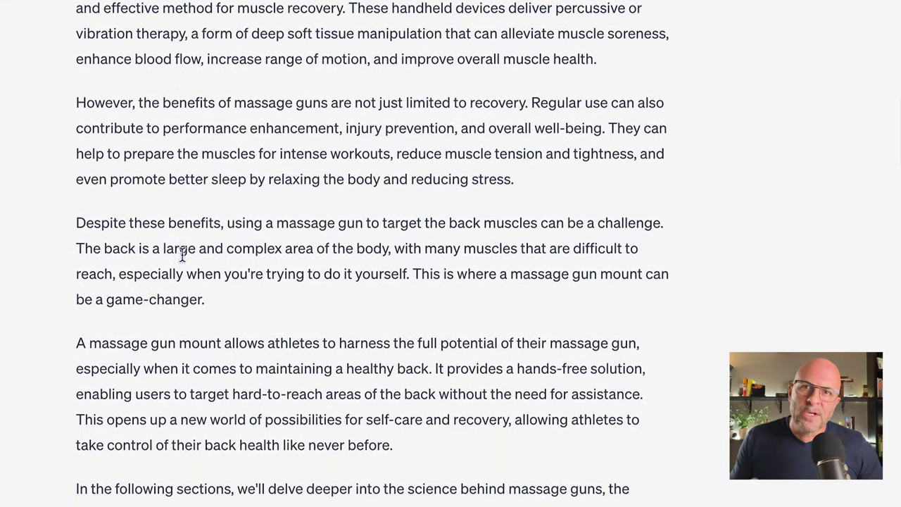
scroll(182, 255, down, 2)
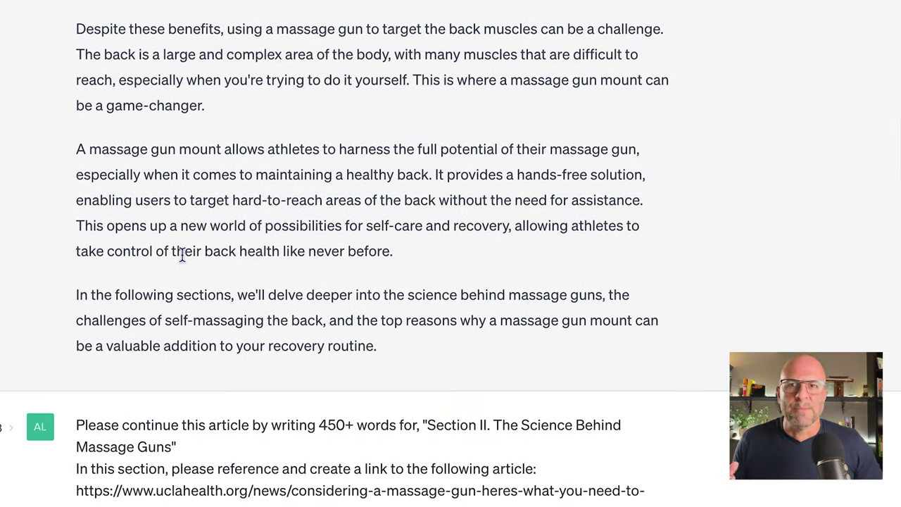
Step: Scroll through the Section II prompt with its UCLA Health link and summary
scroll(182, 255, down, 3)
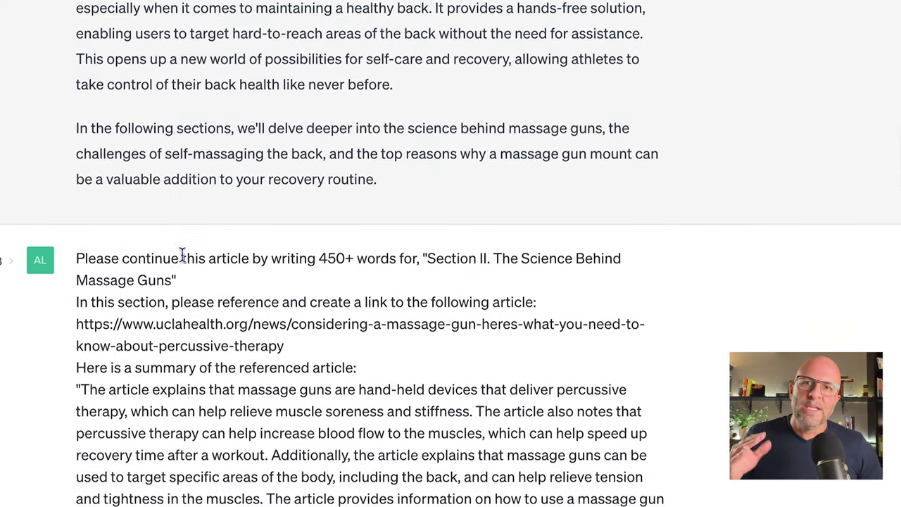
scroll(181, 255, down, 1)
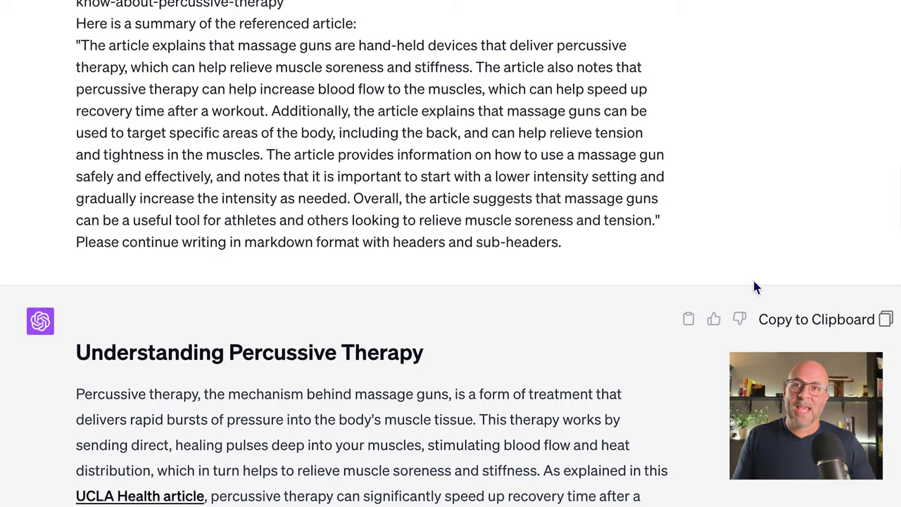
Step: Highlight the 'As explained in this UCLA Health article' sentence, then scroll to the athletes section
scroll(754, 286, down, 4)
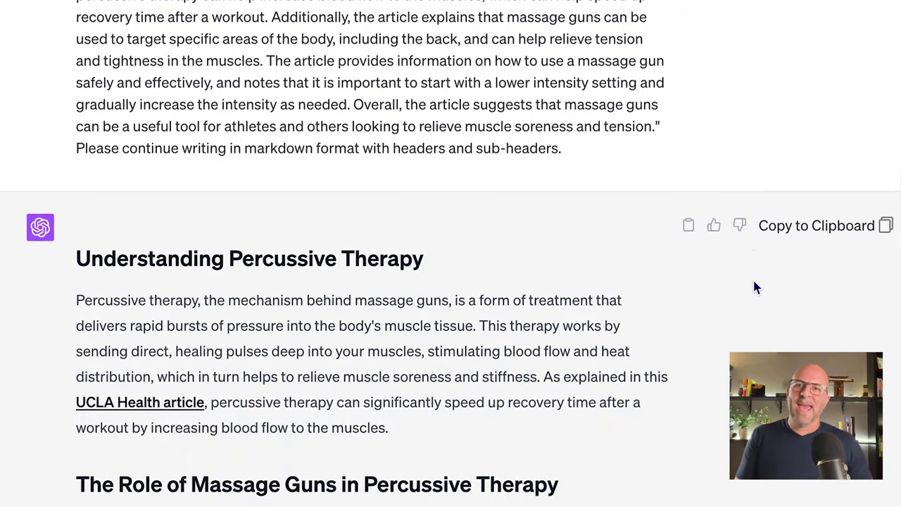
scroll(754, 286, down, 3)
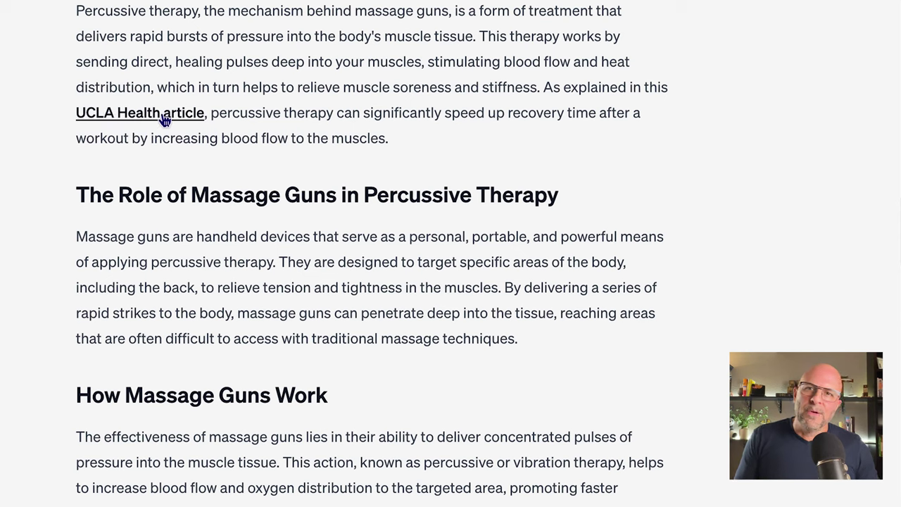
click(545, 88)
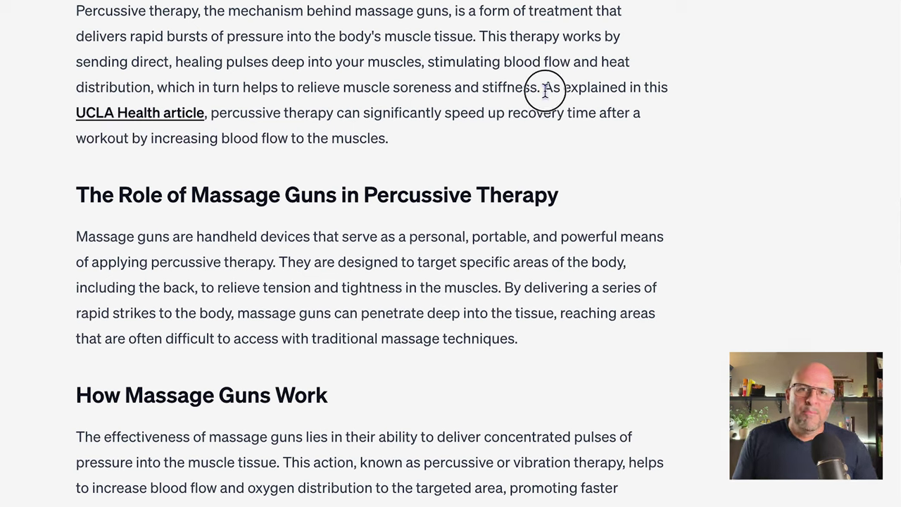
drag(545, 88, 546, 136)
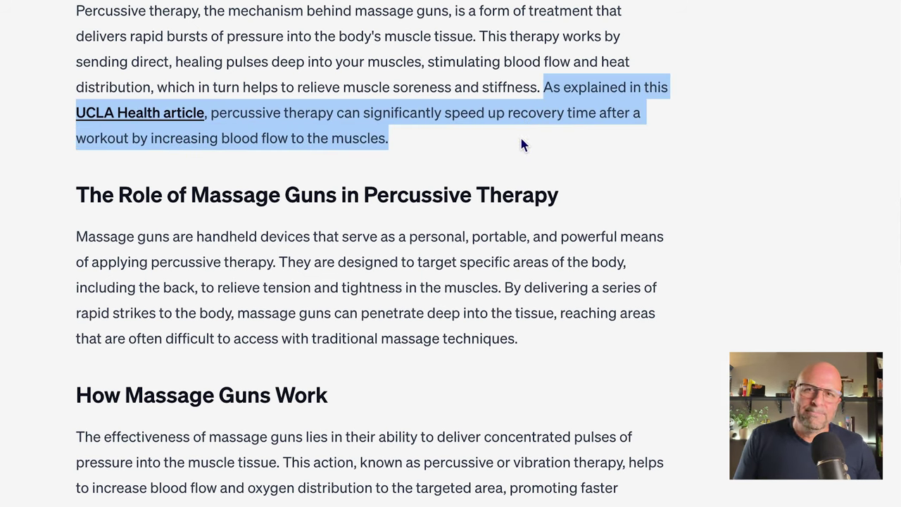
click(522, 145)
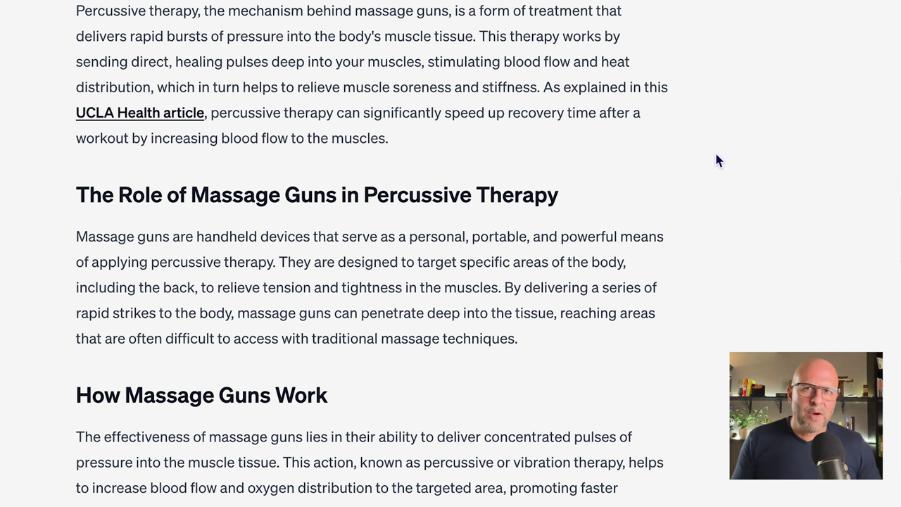
scroll(715, 160, down, 4)
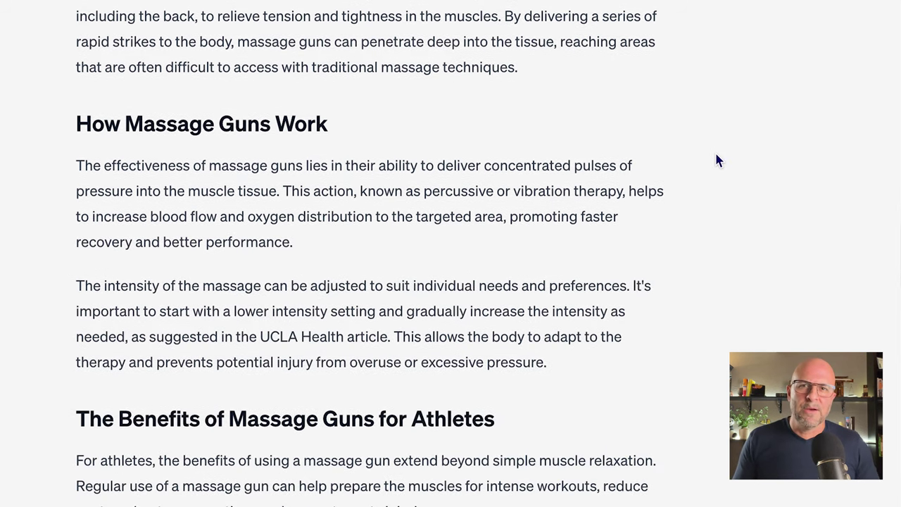
scroll(716, 160, down, 4)
scroll(717, 161, down, 2)
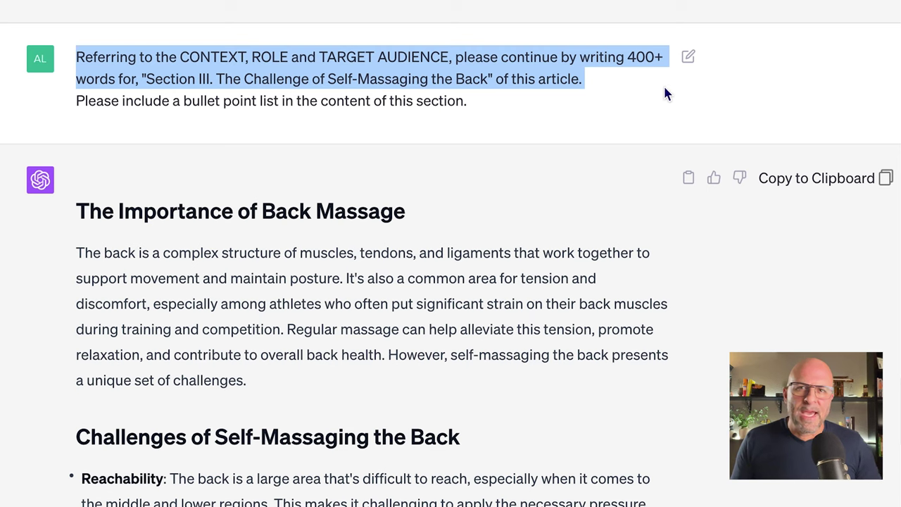
Step: Highlight the 400-word target and the bullet-point list request in the Section III prompt
click(663, 85)
double_click(642, 54)
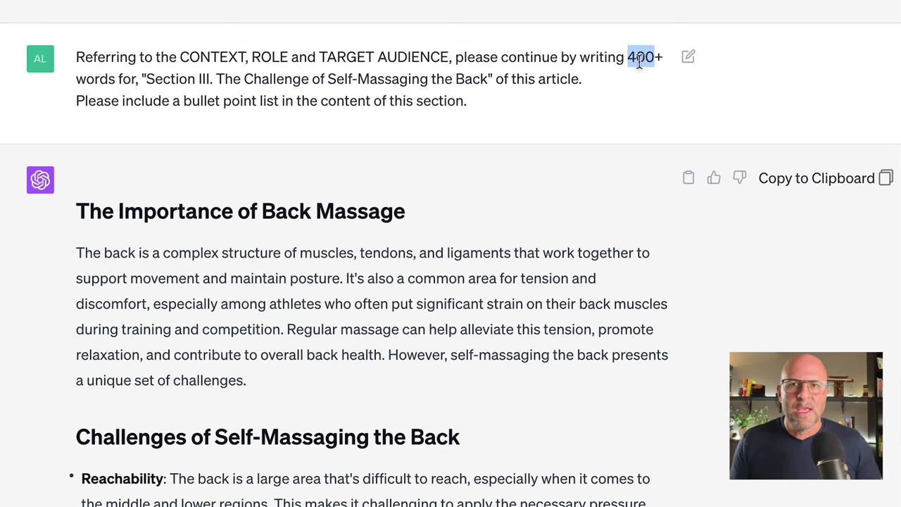
click(625, 93)
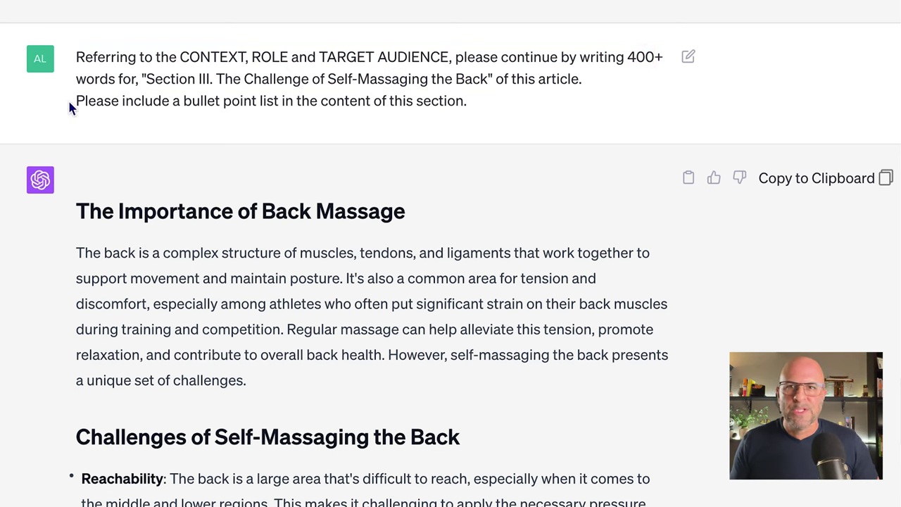
drag(68, 101, 466, 113)
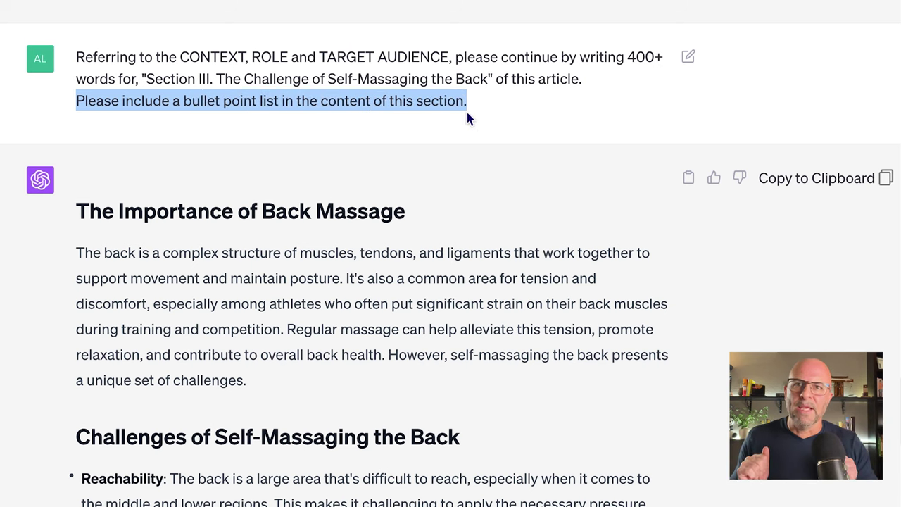
click(512, 102)
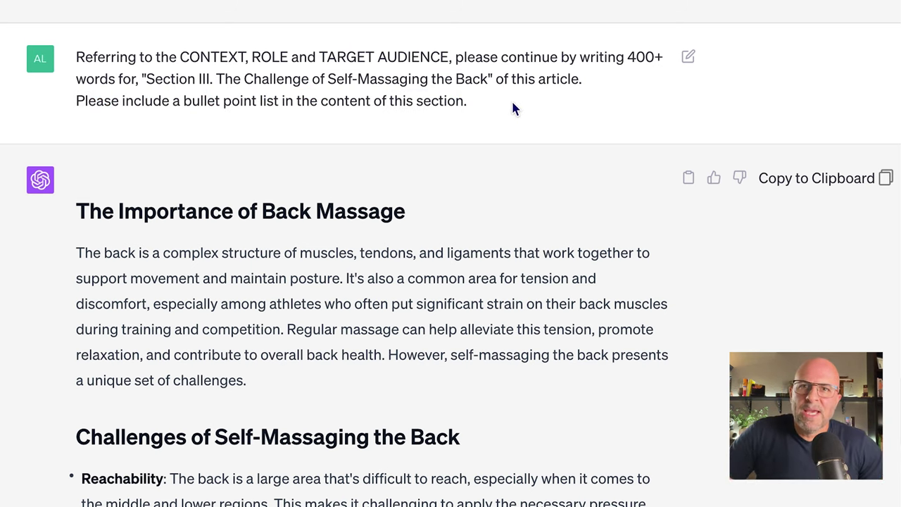
triple_click(513, 103)
click(513, 104)
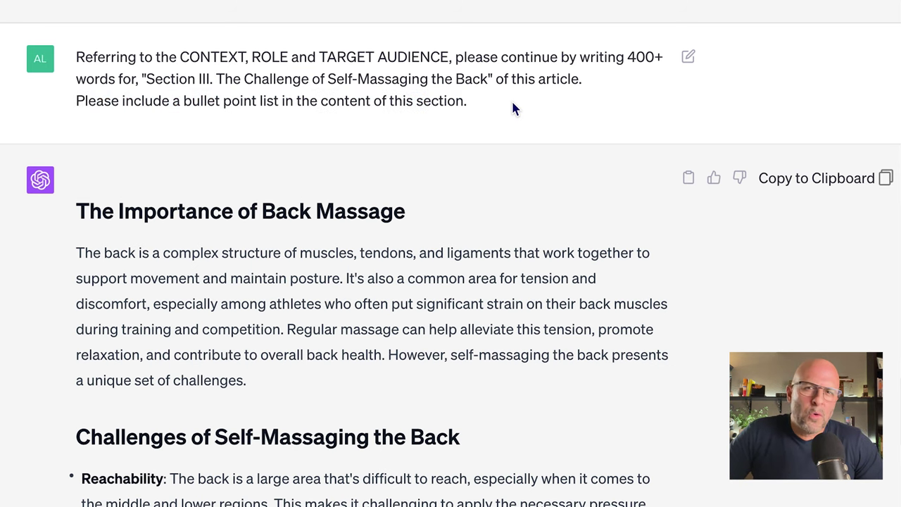
Step: Highlight the bulleted back self-massage challenges, then scroll toward the Section IV request
scroll(725, 247, down, 3)
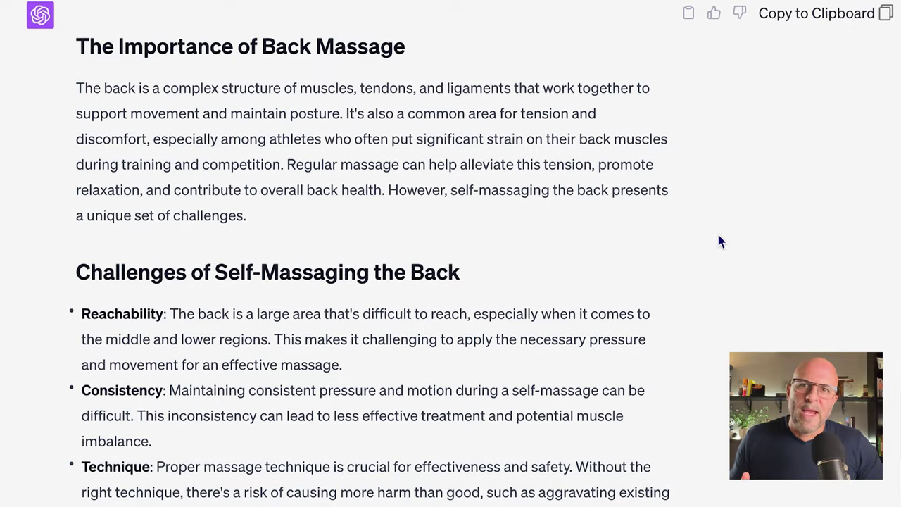
scroll(718, 241, down, 5)
scroll(718, 241, down, 1)
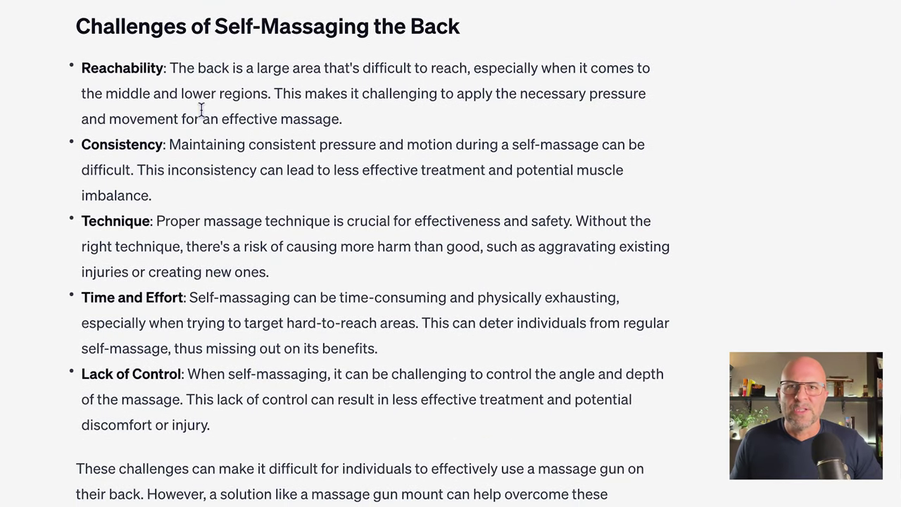
drag(73, 22, 261, 418)
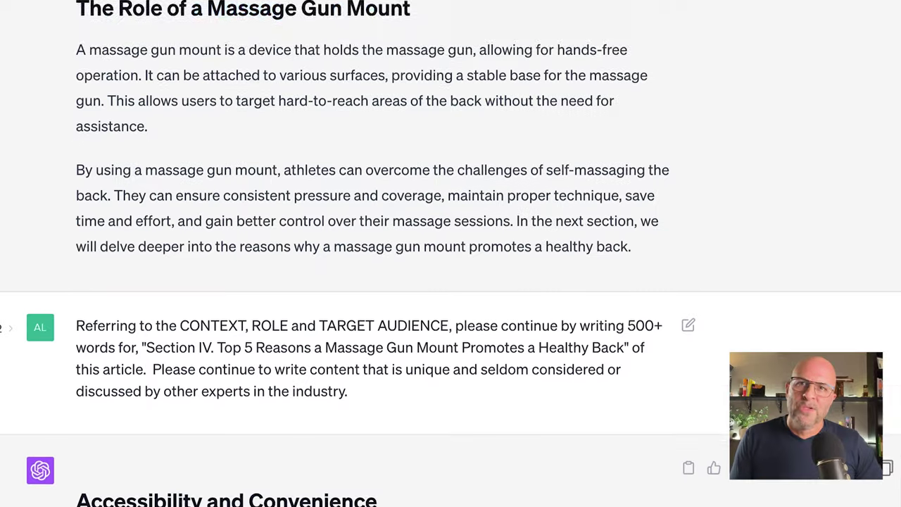
scroll(451, 253, down, 5)
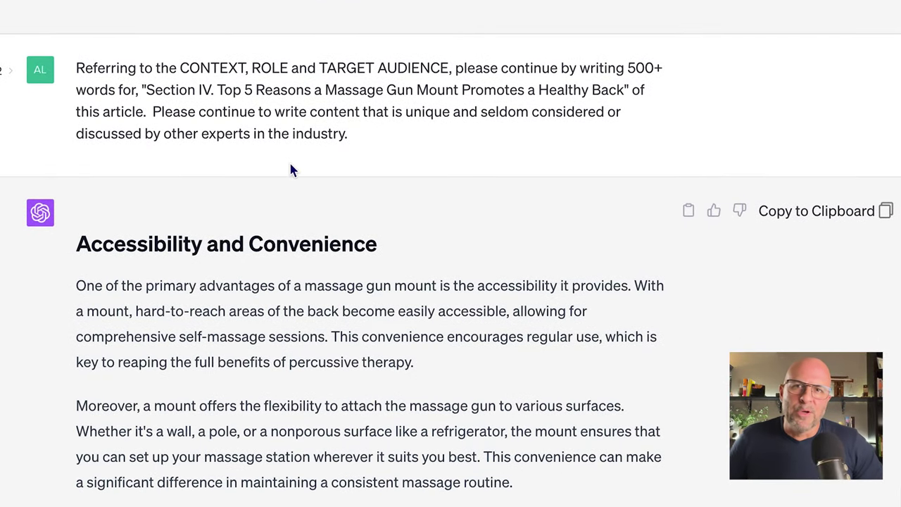
Step: Highlight the 500-word target in the Section IV Top 5 Reasons prompt
double_click(641, 67)
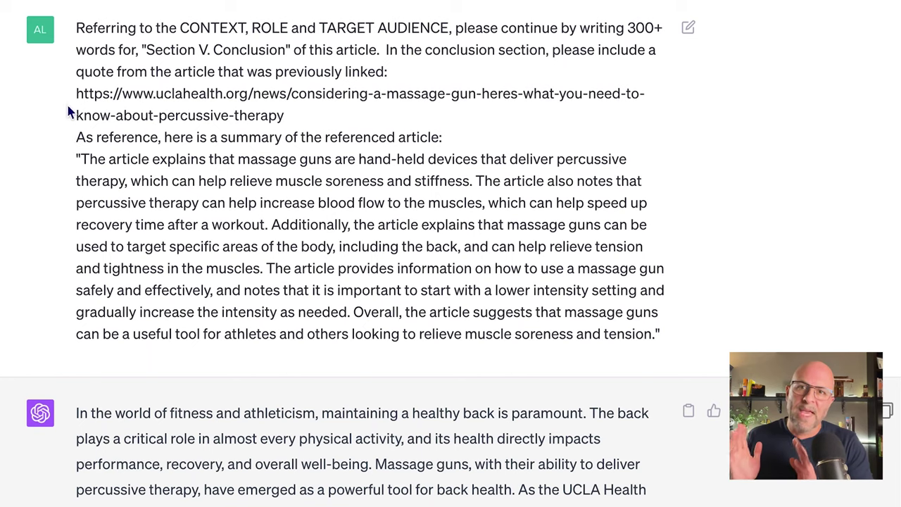
Step: Highlight the UCLA Health URL and article summary in the Conclusion prompt
drag(76, 94, 662, 362)
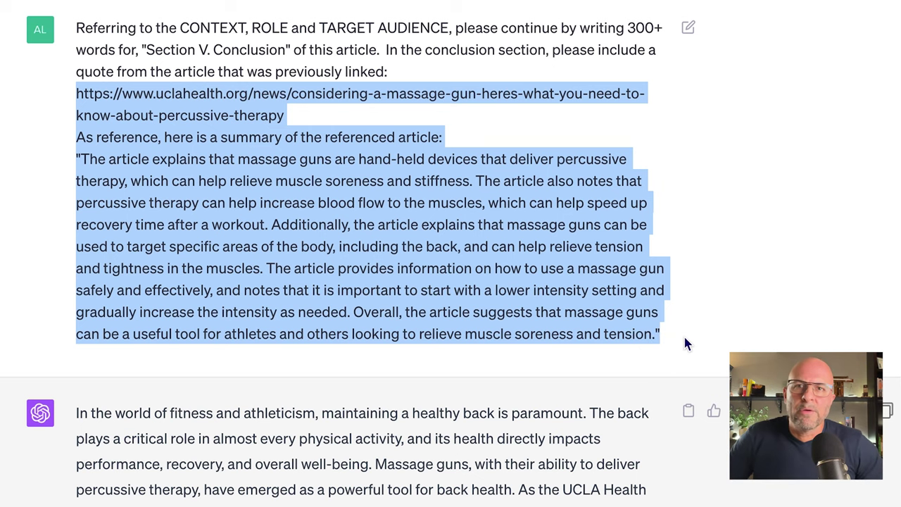
click(685, 338)
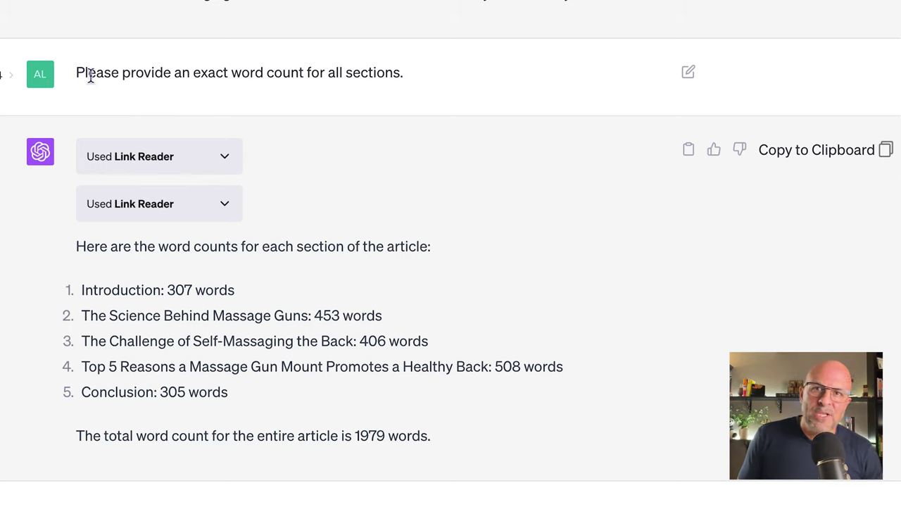
Step: Review the word-count request, the five per-section counts, and the 1979-word article total
drag(78, 74, 378, 96)
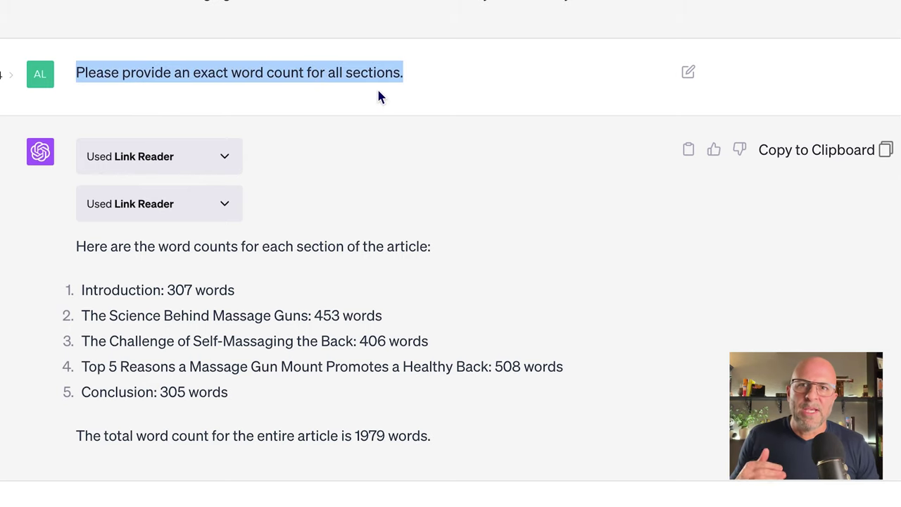
click(376, 141)
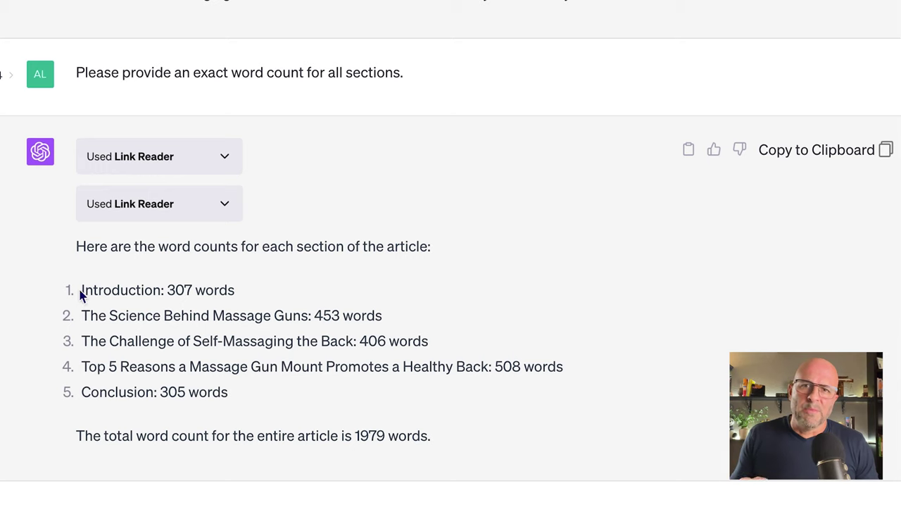
drag(81, 295, 274, 407)
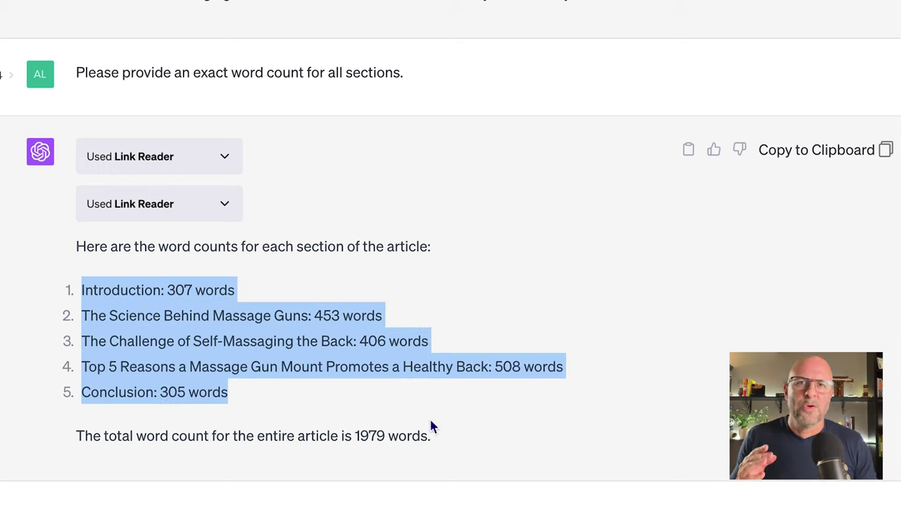
click(491, 427)
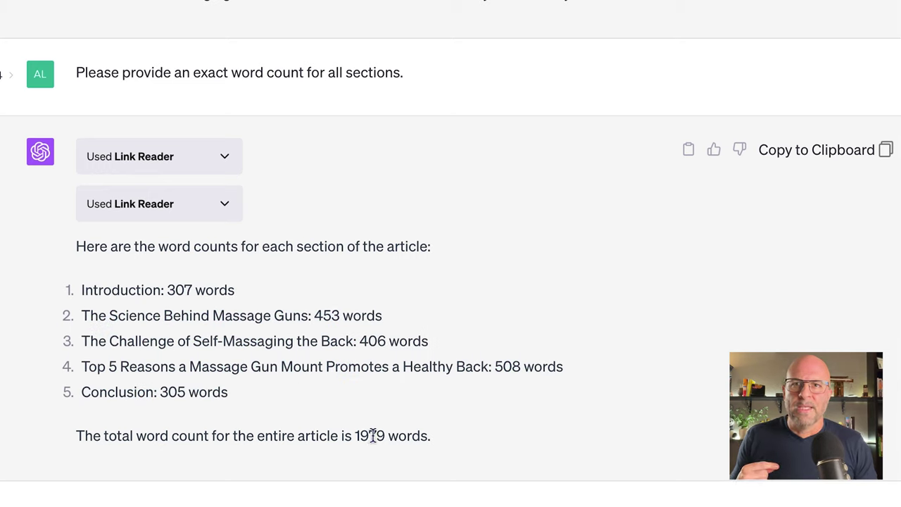
drag(357, 436, 491, 446)
click(490, 447)
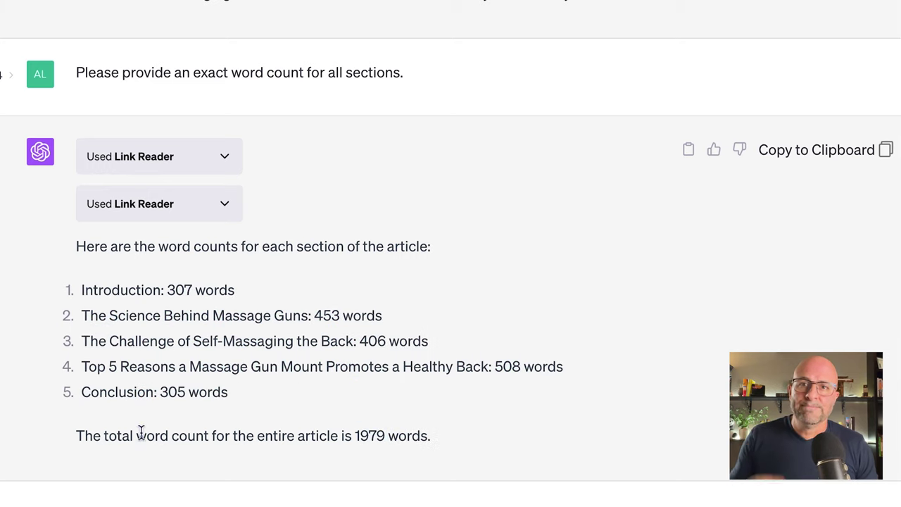